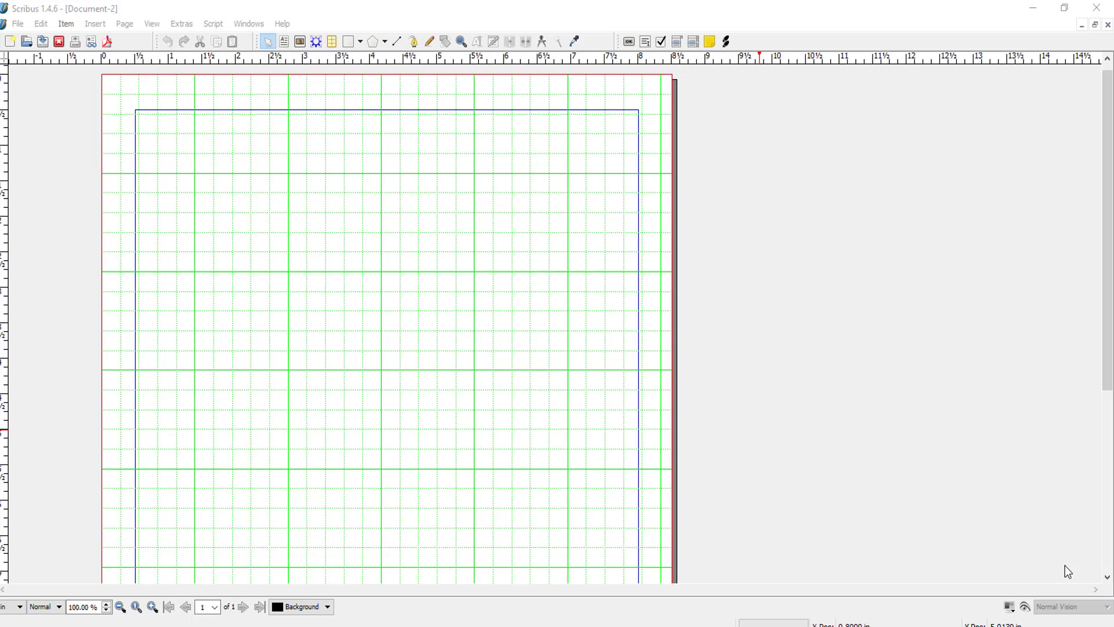
Open the Style Manager and create a new paragraph style
left_click(41, 24)
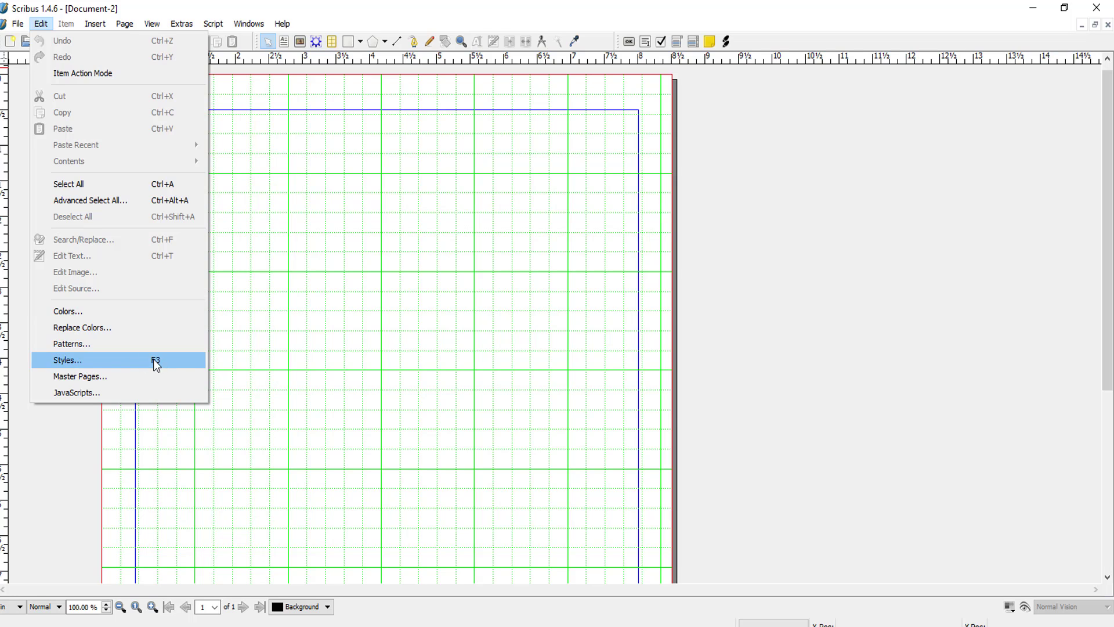
left_click(66, 359)
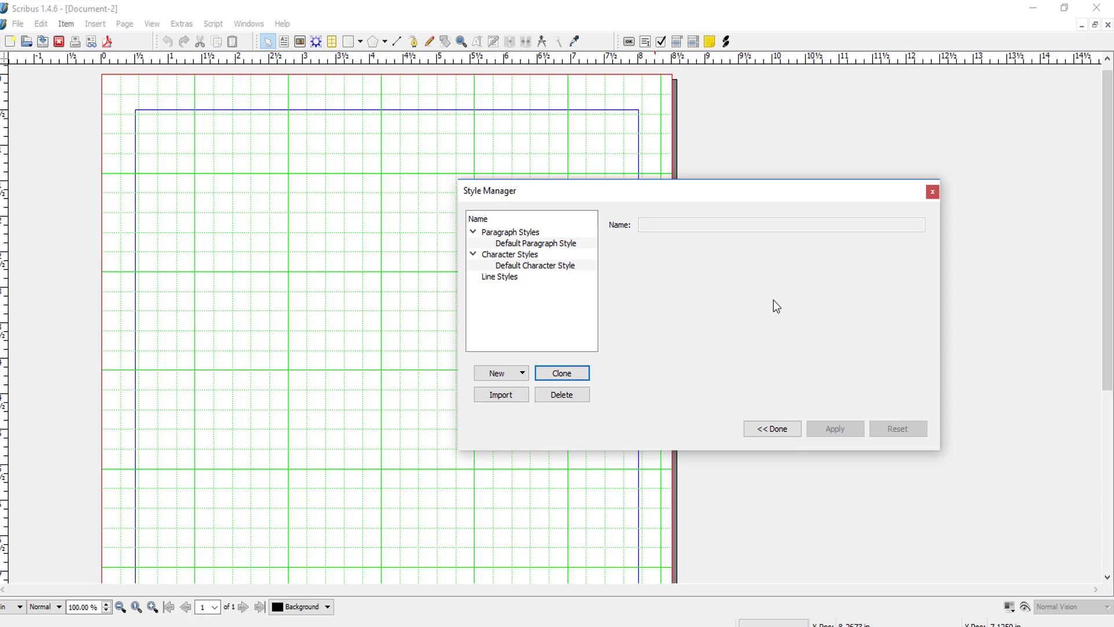
left_click(535, 232)
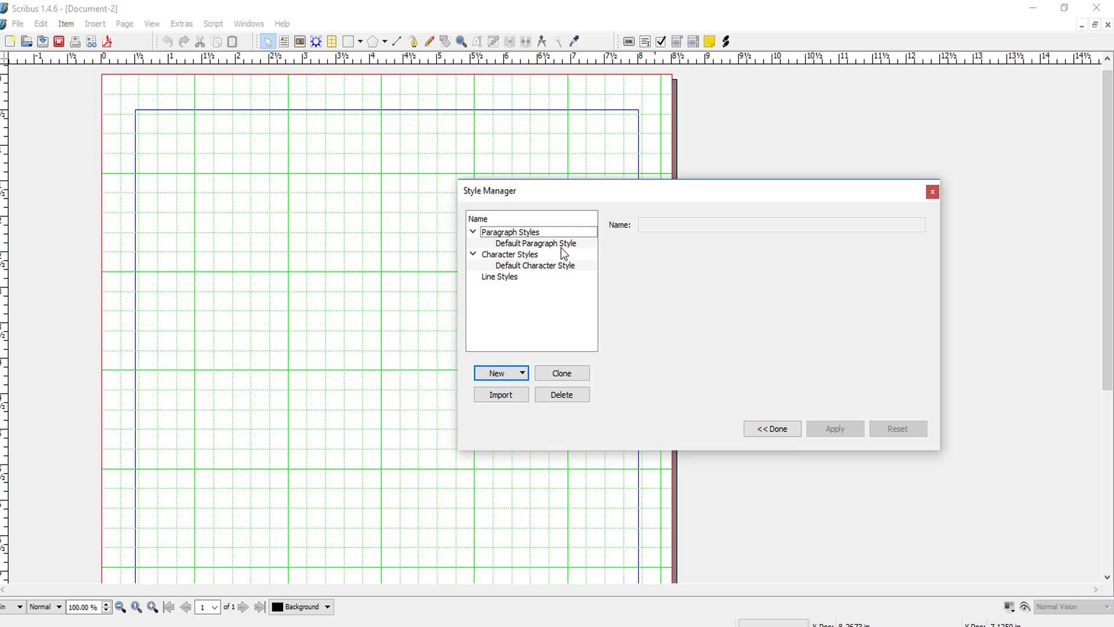
left_click(504, 377)
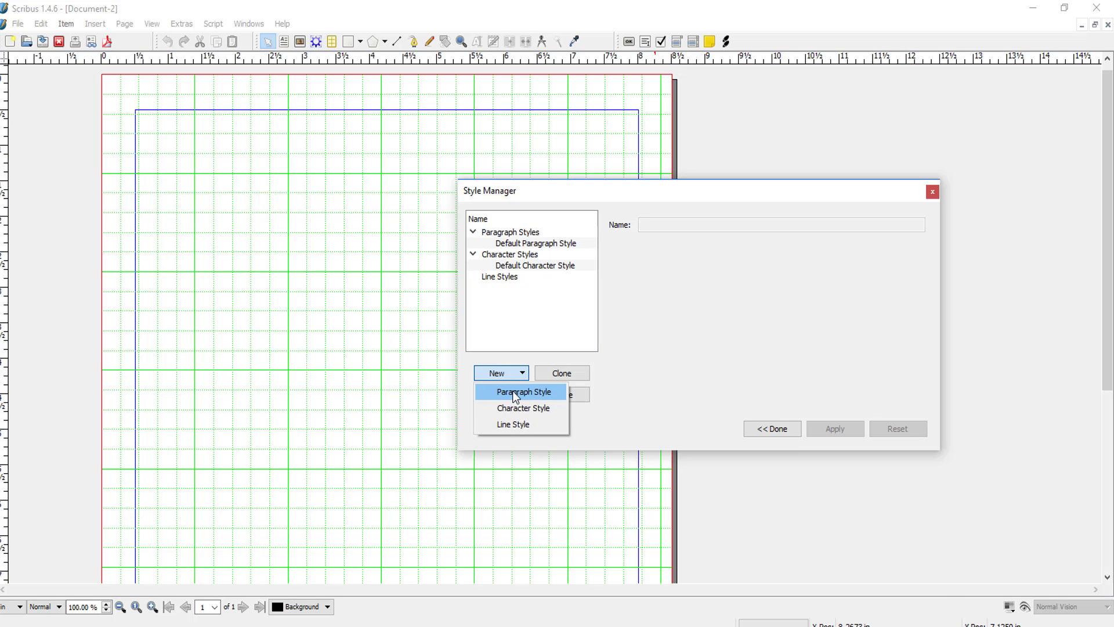
left_click(514, 393)
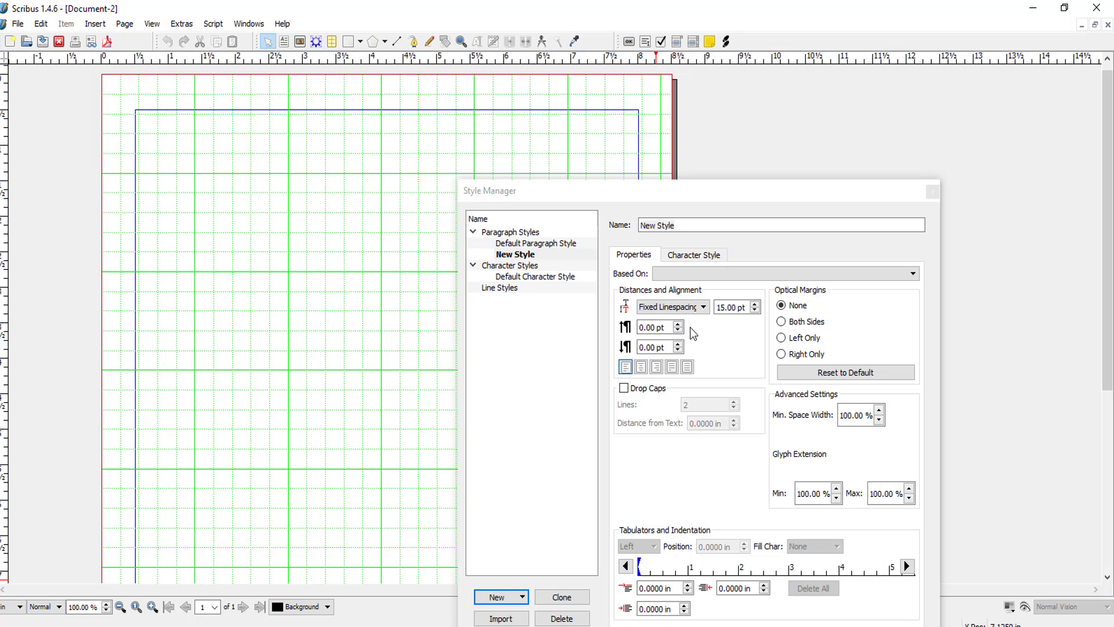
left_click(724, 354)
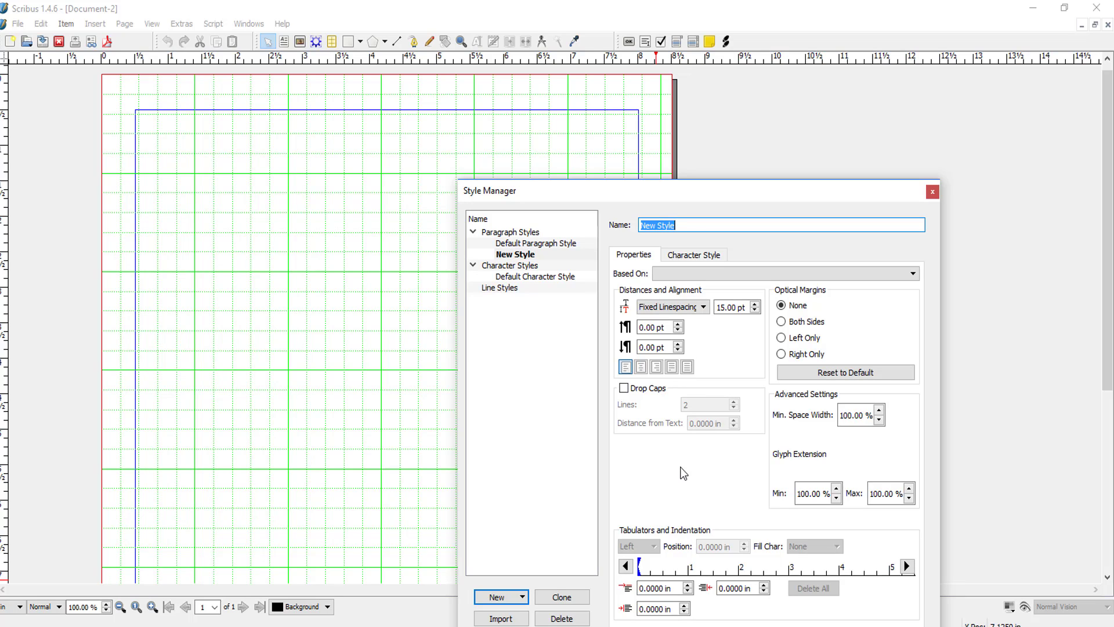
Enable drop caps spanning 2 lines in the new style and set the space above and below paragraphs to 2 pt
left_click(623, 387)
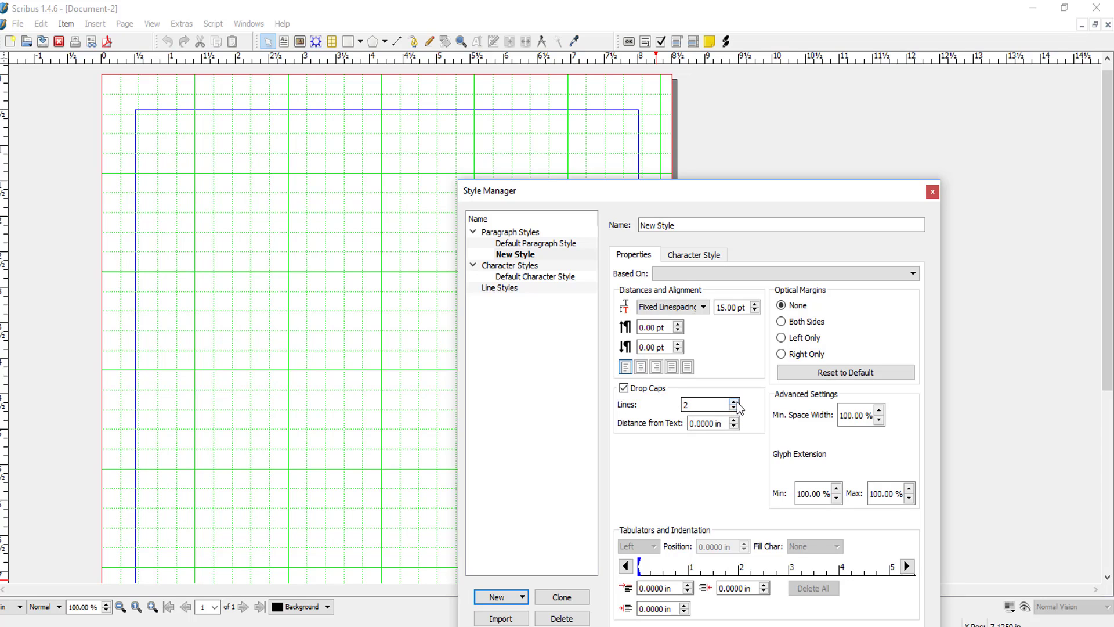
scroll(738, 410, "up", 1)
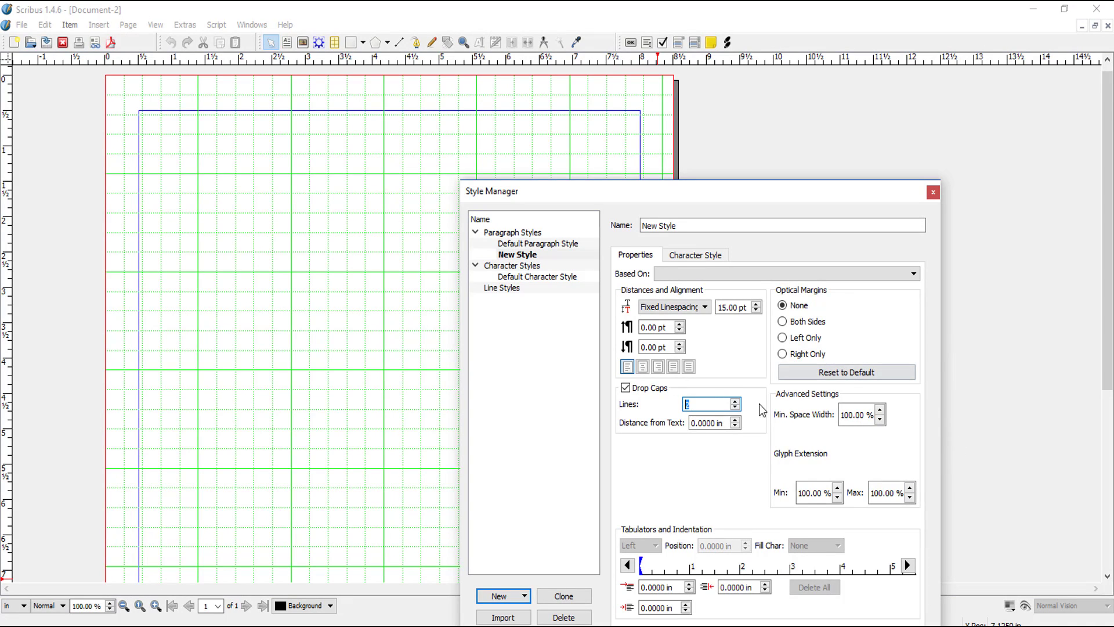
left_click(678, 324)
left_click(678, 325)
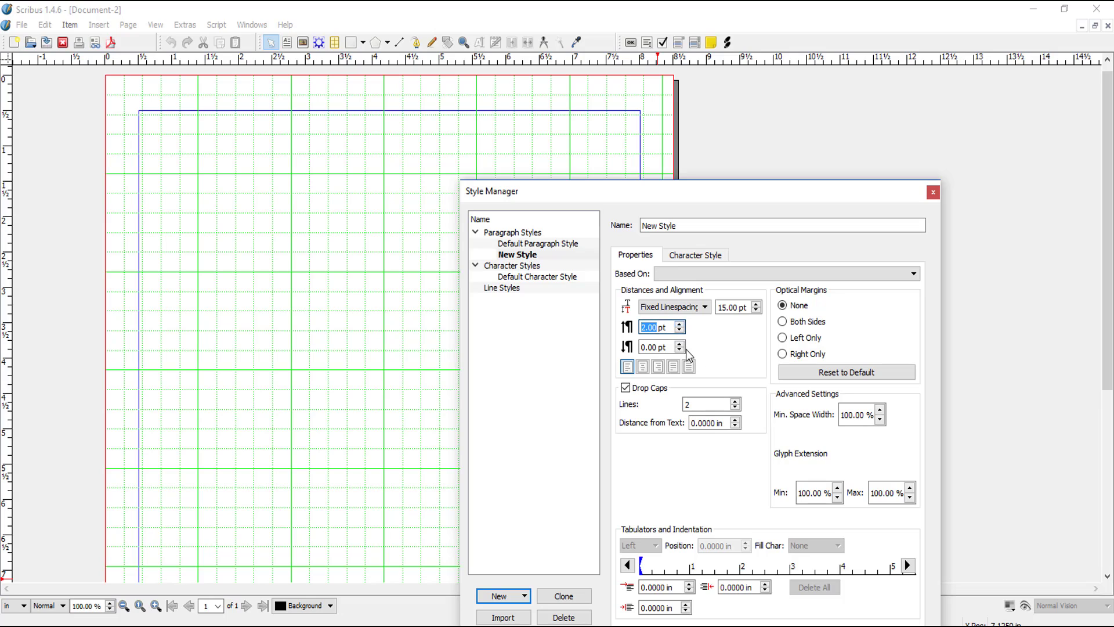
left_click(681, 348)
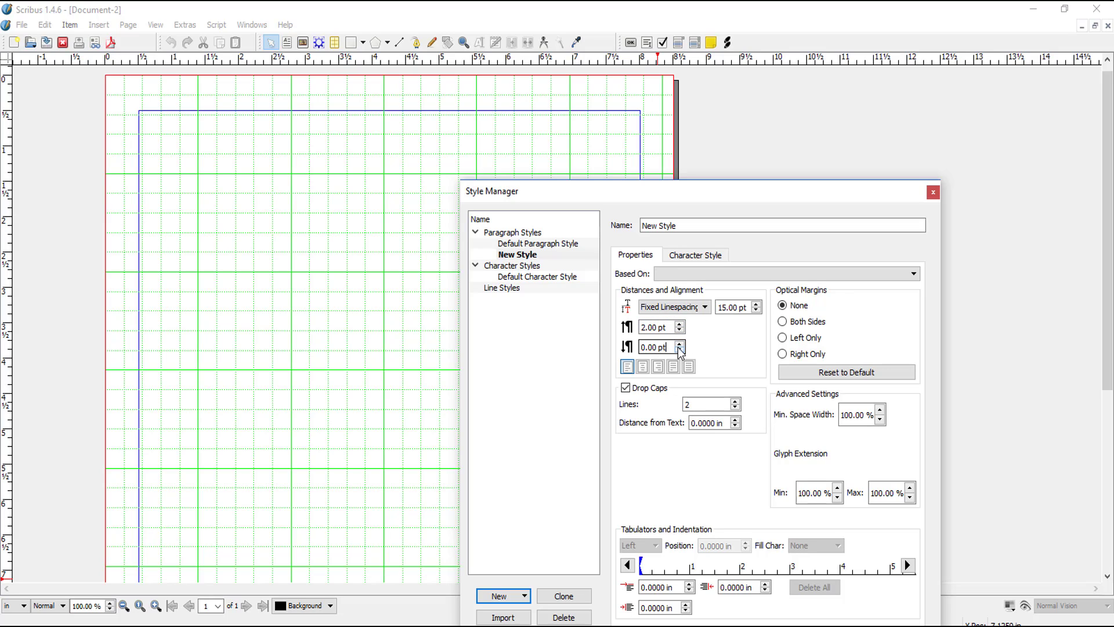
left_click(680, 344)
left_click(680, 350)
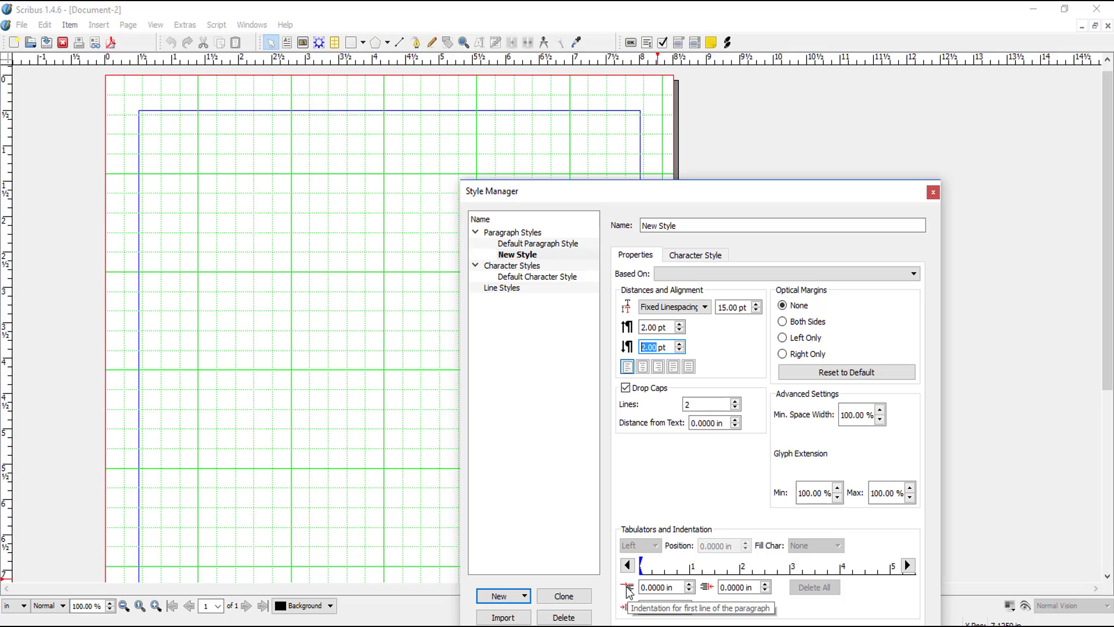
Set the new paragraph style's first-line indentation to 0.5 in, keeping drop caps enabled
left_click(690, 585)
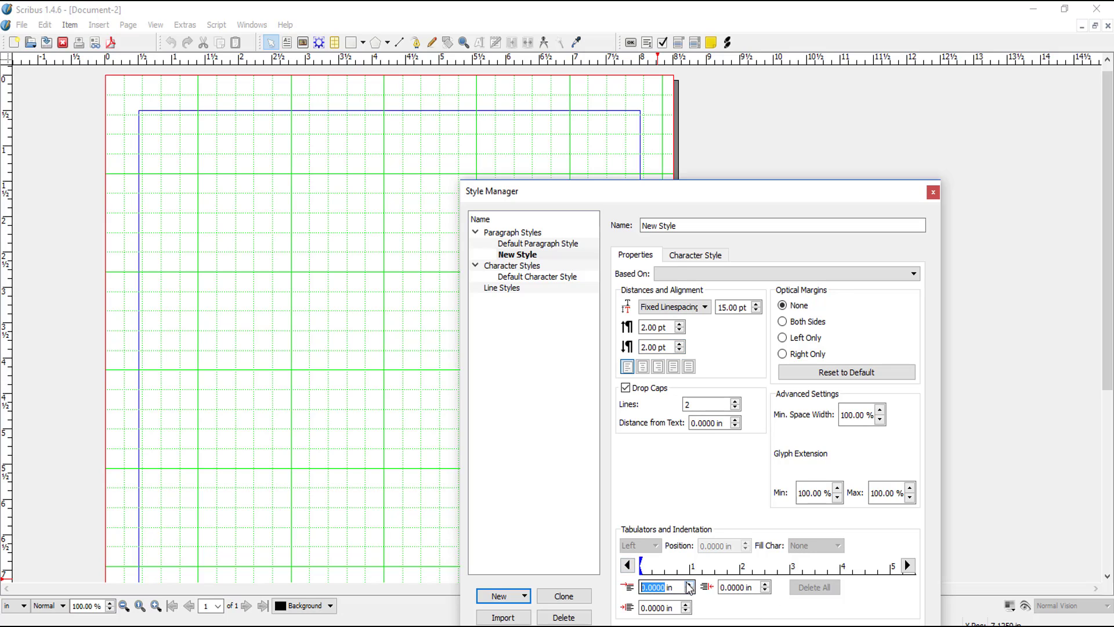
left_click(689, 590)
type("5")
left_click(625, 387)
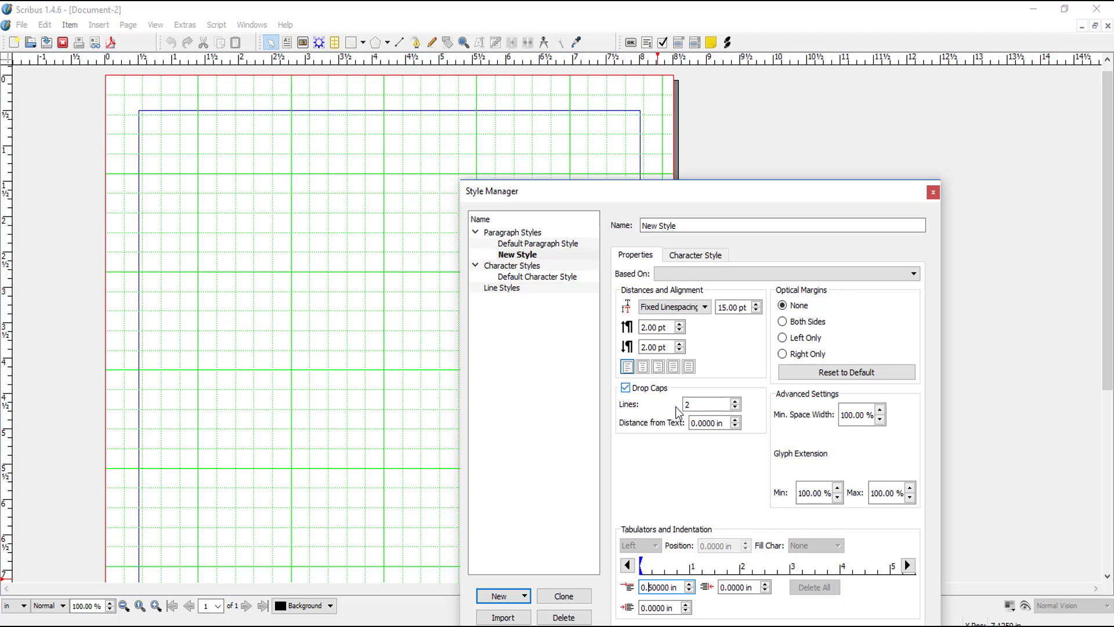
left_click(626, 387)
key("Return")
Set the drop cap's distance from the text to 0.3 in
left_click_drag(701, 423, 695, 423)
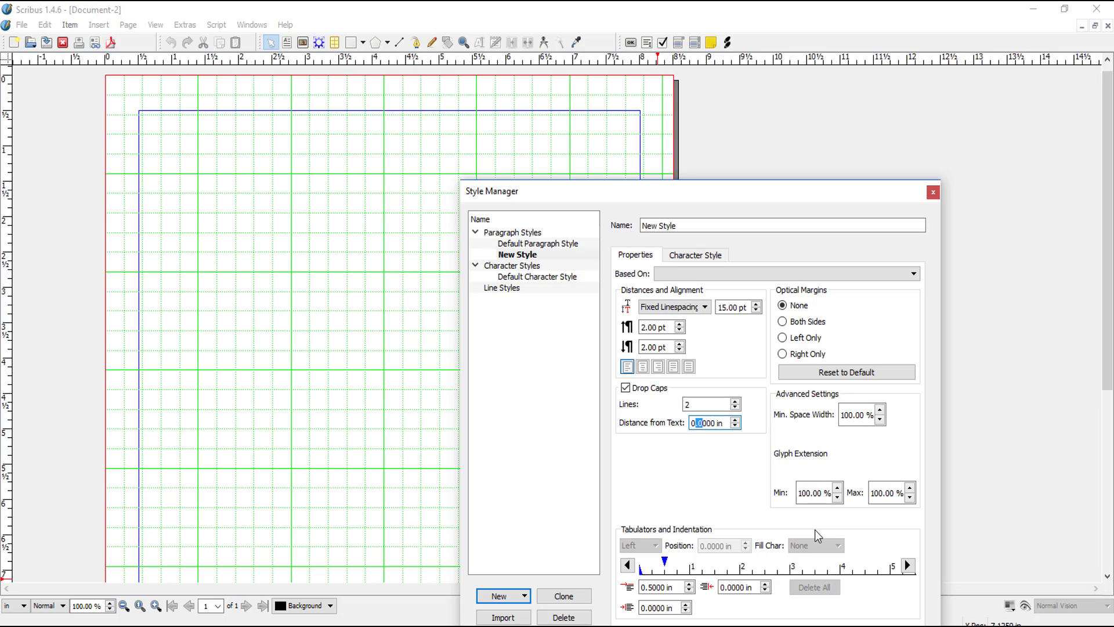
type("3")
type(".")
Name the new style "Paragraph Indent with Drop Cap" and apply the style changes
left_click(713, 225)
left_click_drag(714, 226, 646, 226)
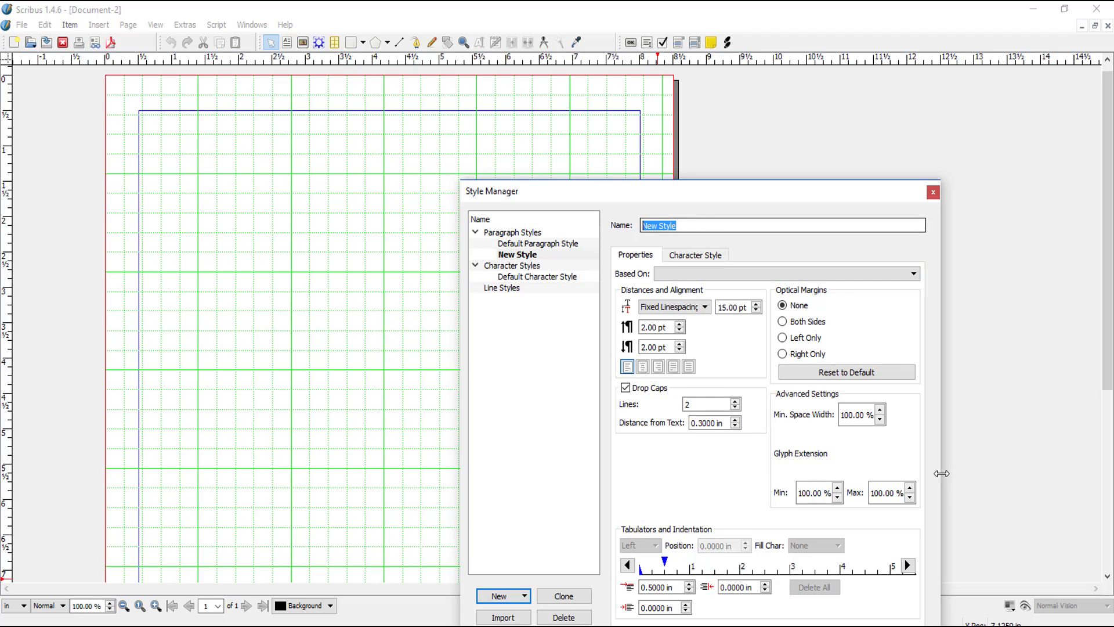
type("Paragraph Indent wit")
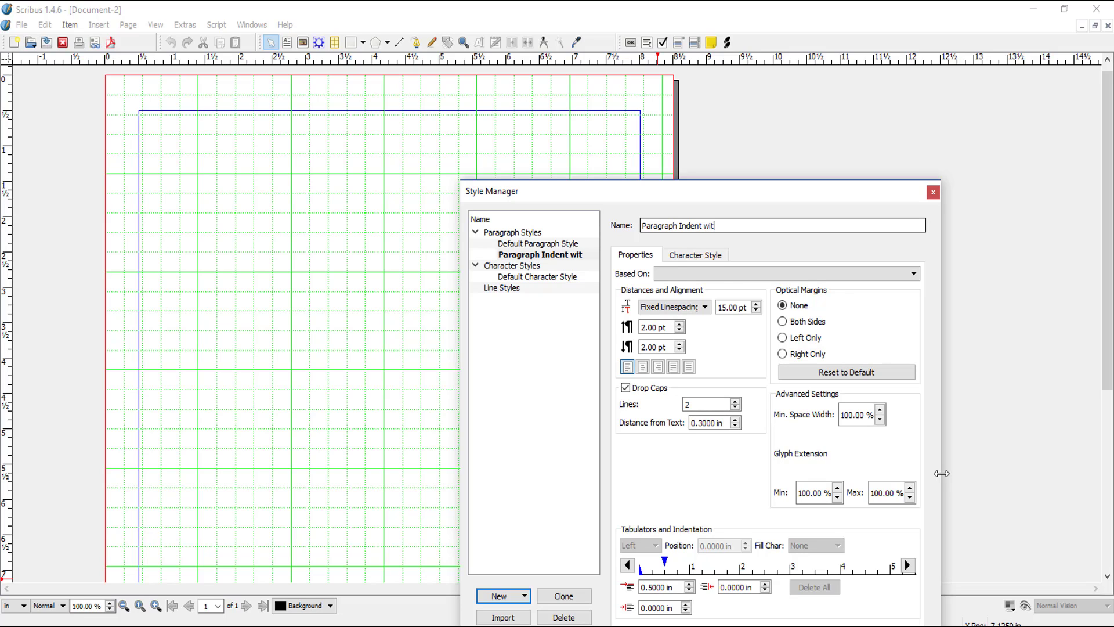
type("h Drop Cap")
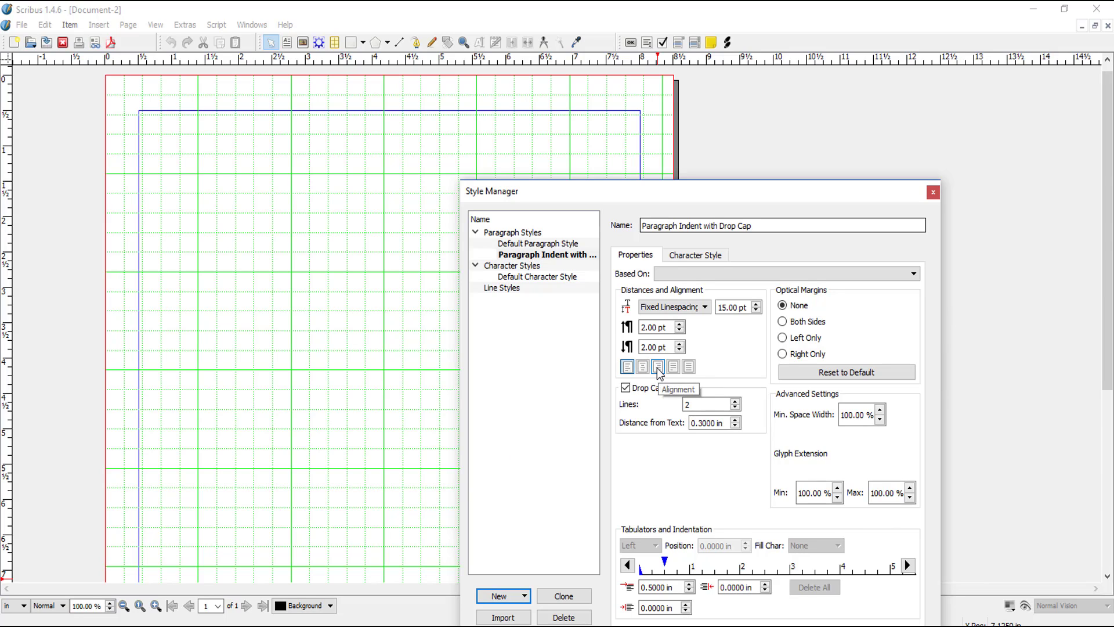
key("alt+n")
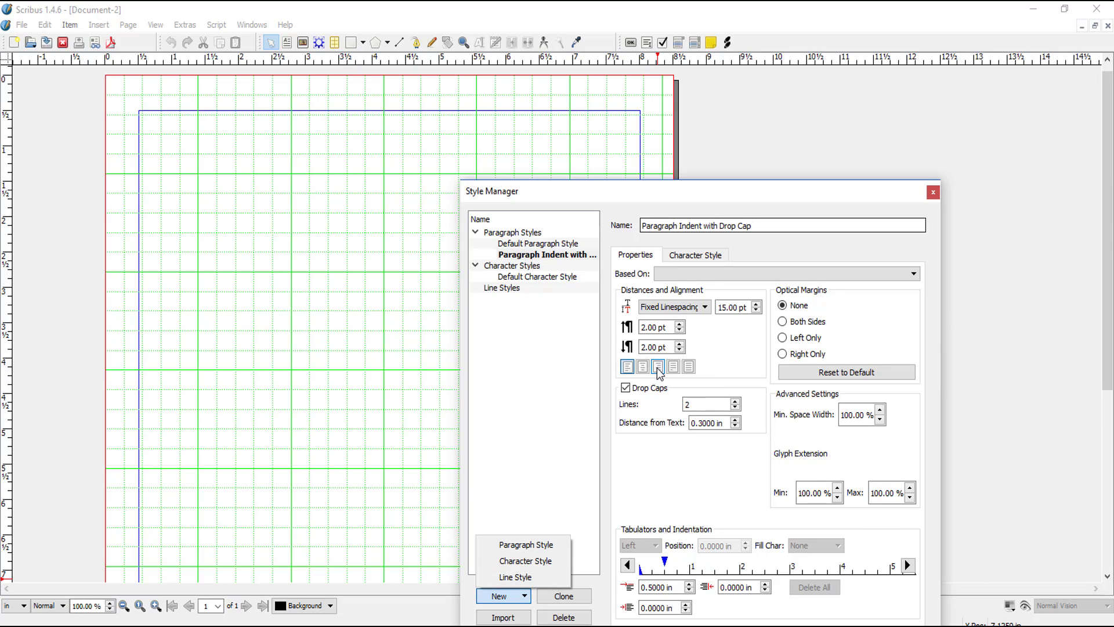
left_click(518, 438)
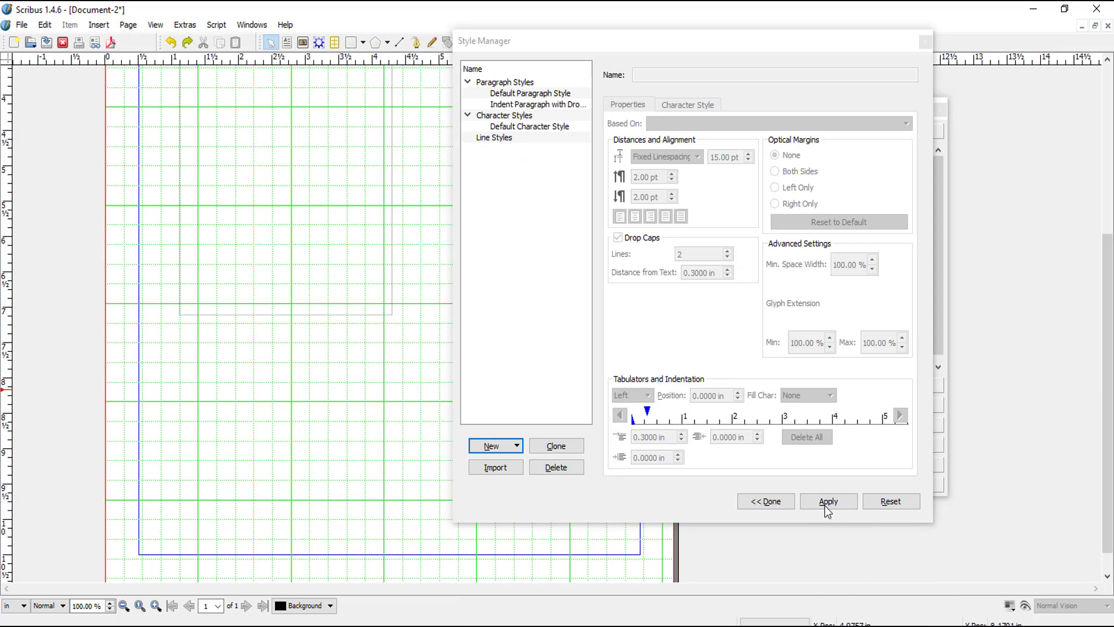
left_click(831, 502)
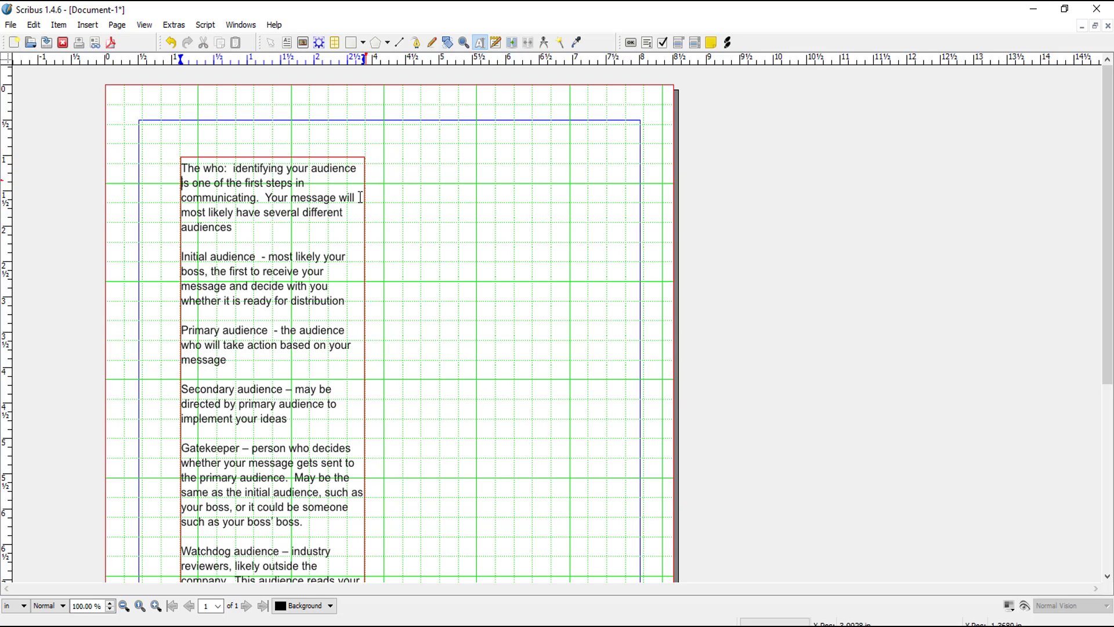
Assign the "Indent Paragraph with Drop Caps" paragraph style to the whole text frame about audiences in Document-1
left_click(244, 255)
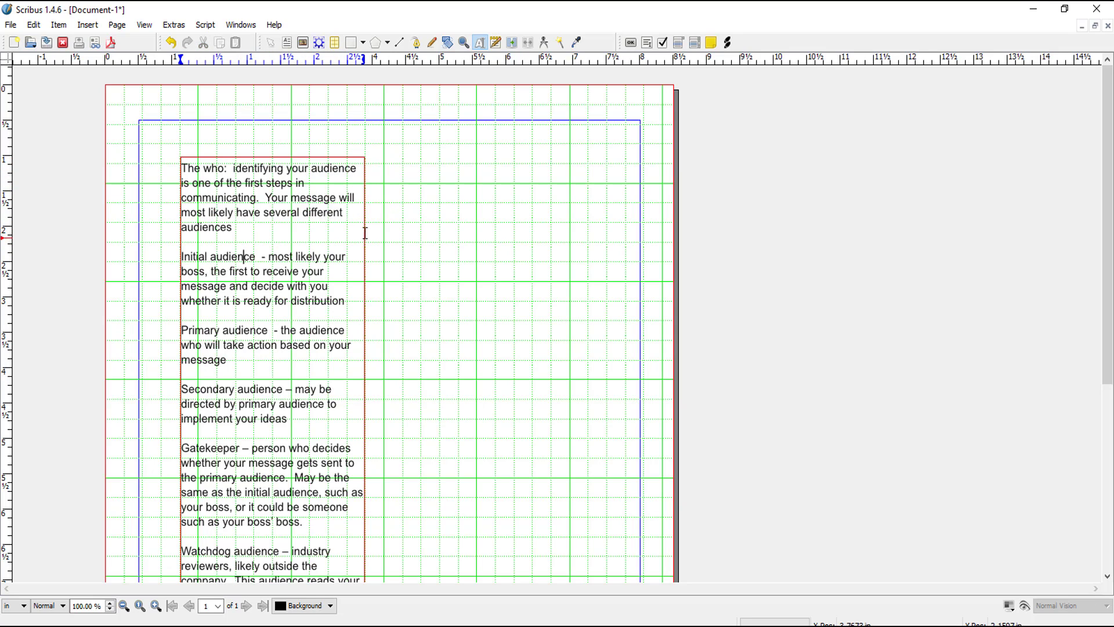
left_click(182, 169)
right_click(439, 224)
left_click(566, 196)
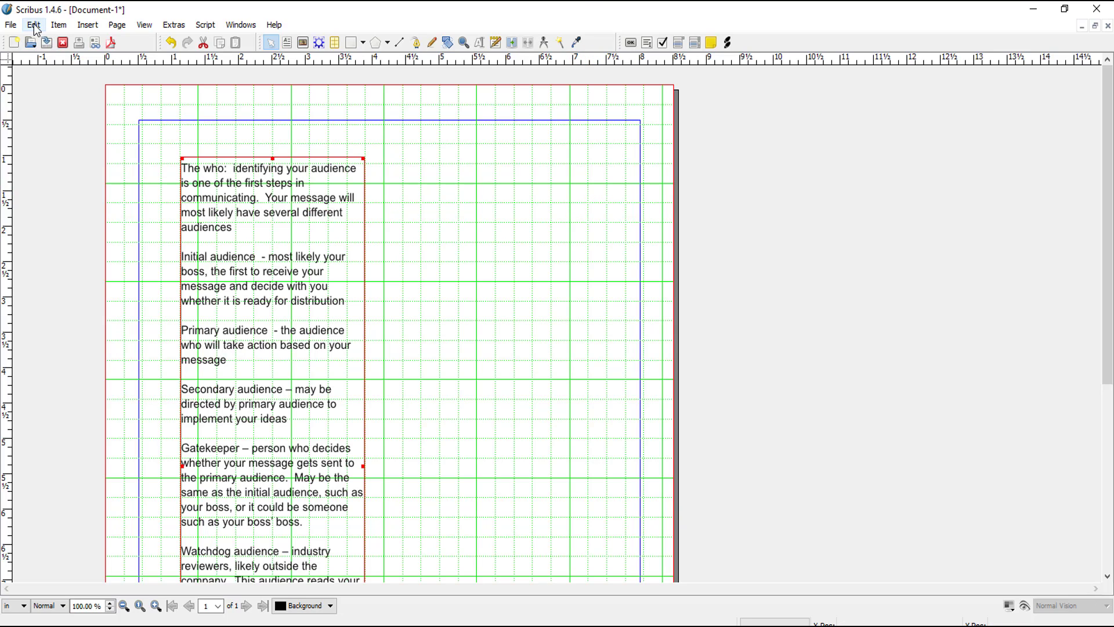
right_click(230, 270)
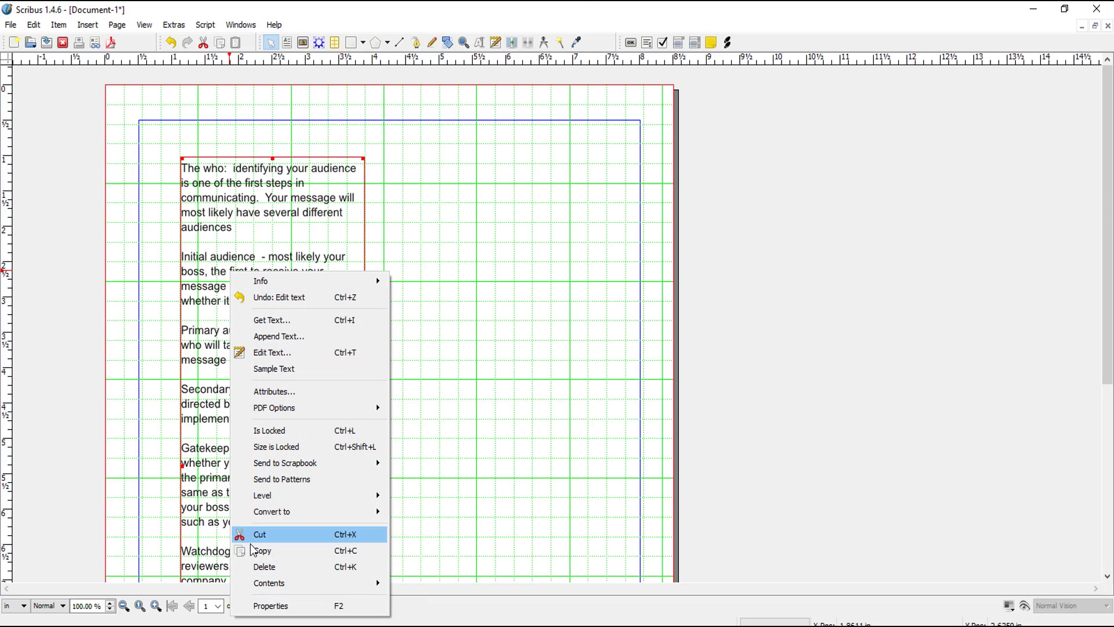
left_click(301, 605)
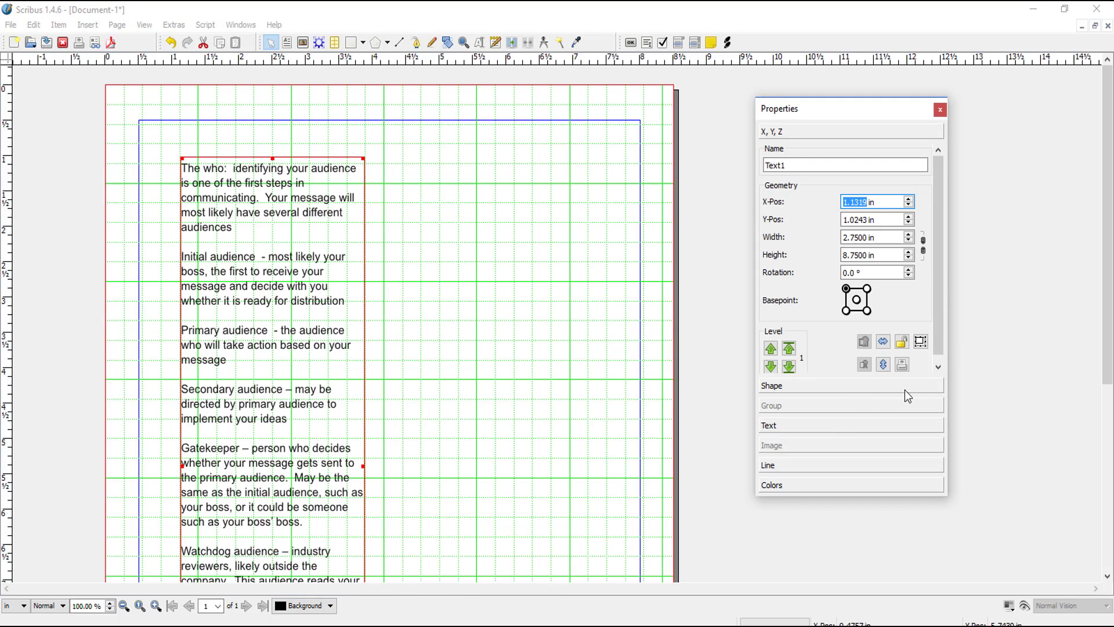
left_click(838, 429)
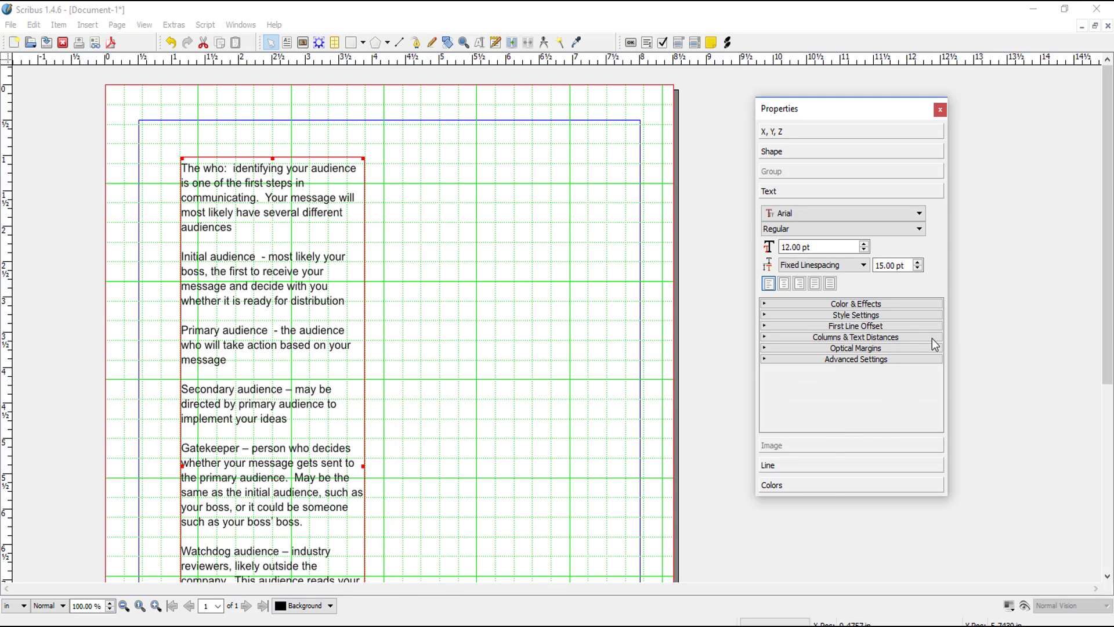
left_click(845, 318)
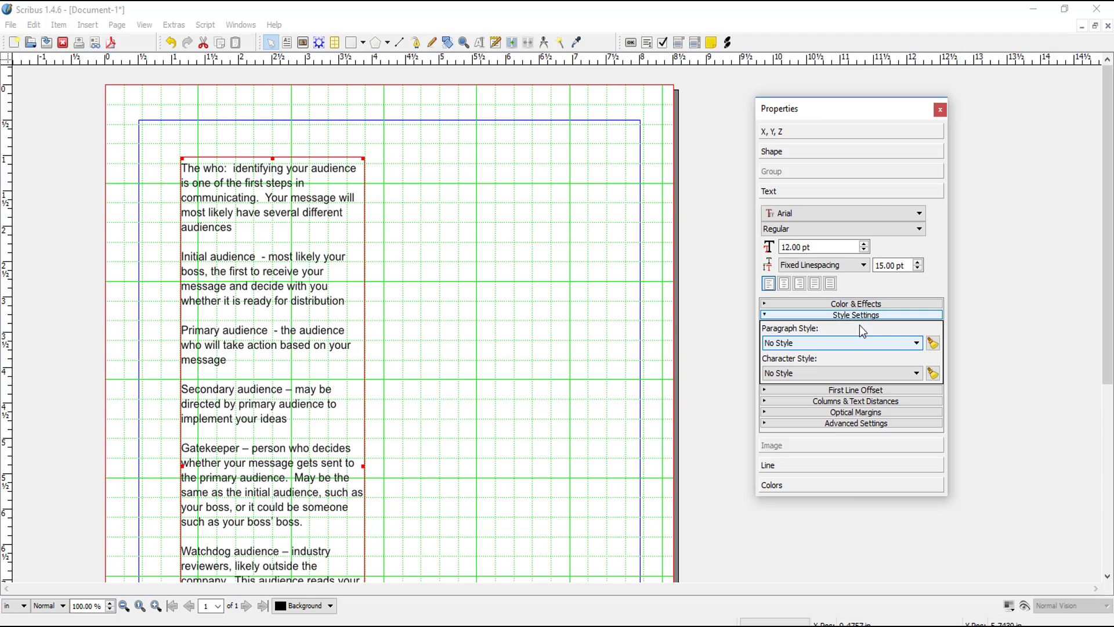
left_click(916, 344)
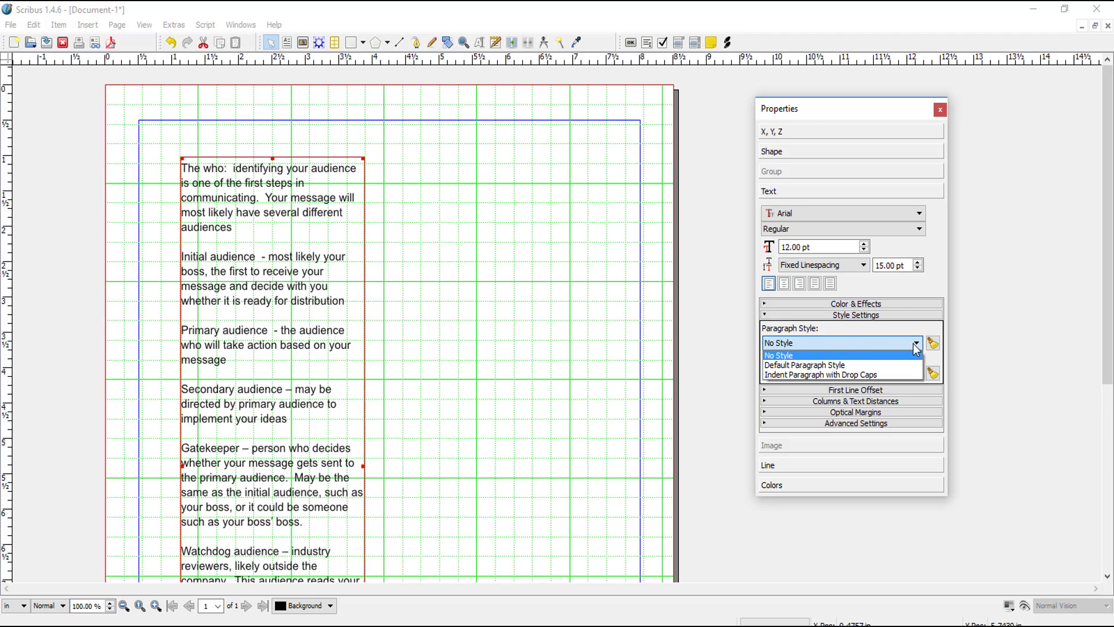
left_click(845, 375)
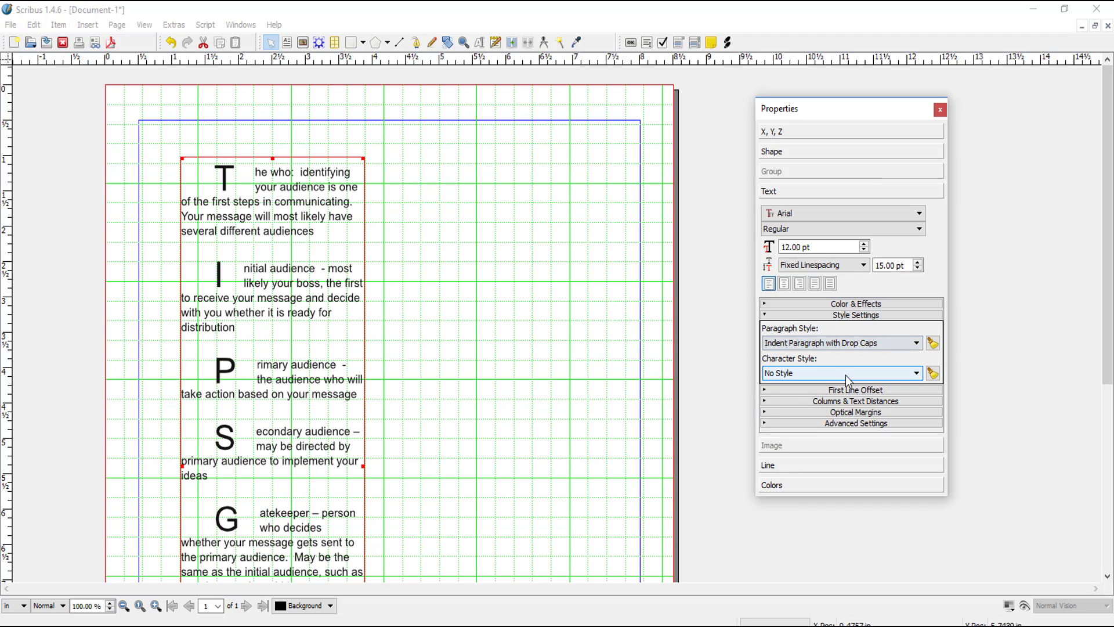
Review the drop caps through the audience text frame and open the "Indent Paragraph with Drop Caps" style for editing
scroll(497, 331, "down", 2)
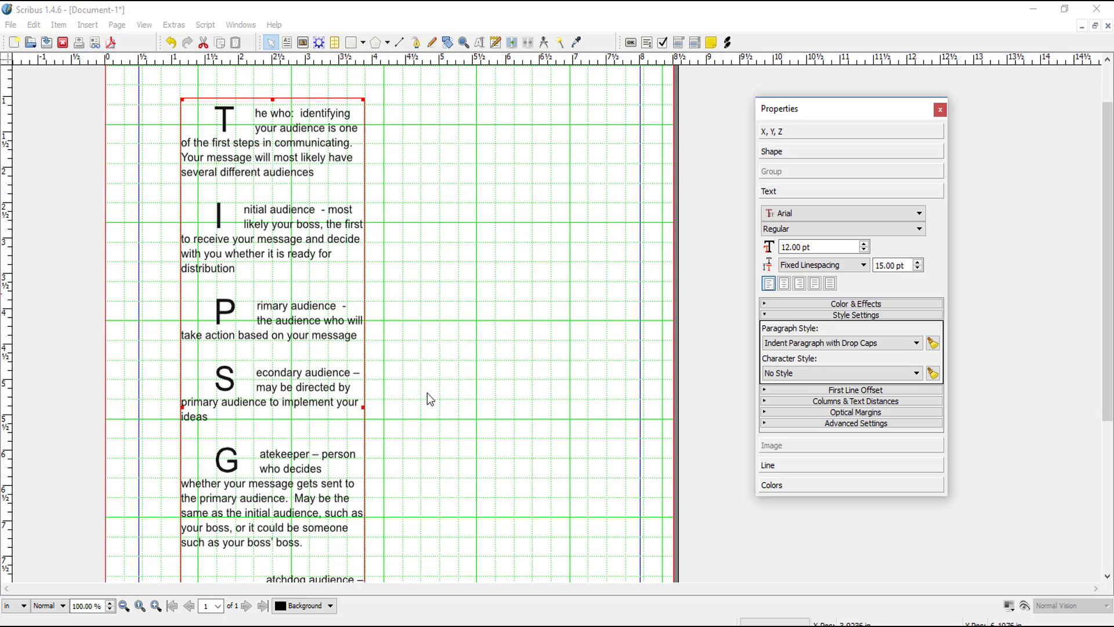
scroll(465, 360, "down", 5)
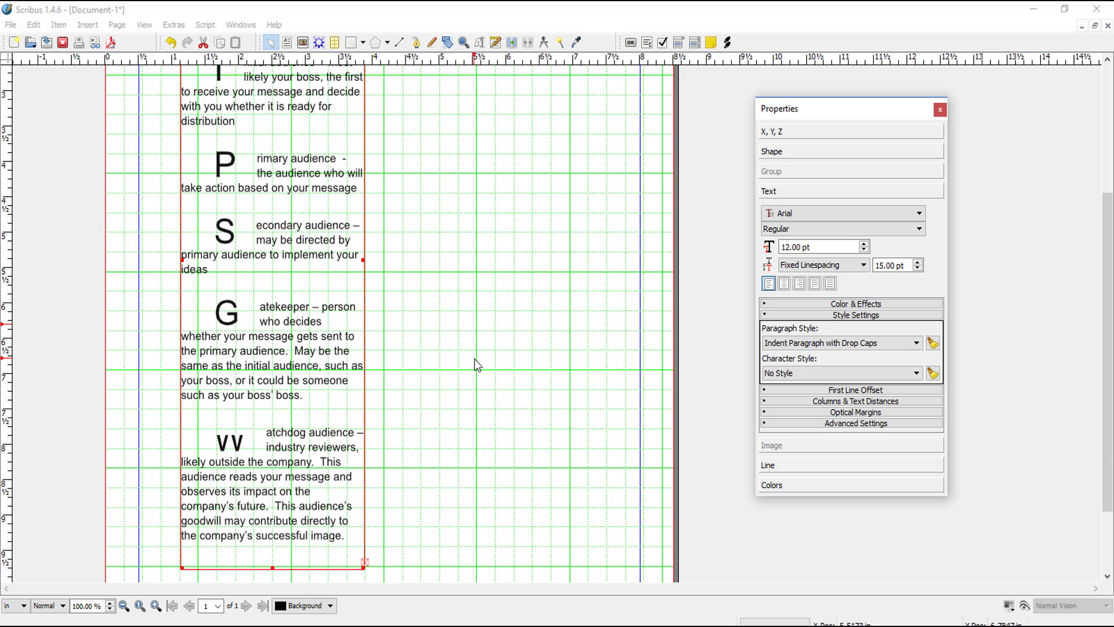
left_click(282, 479)
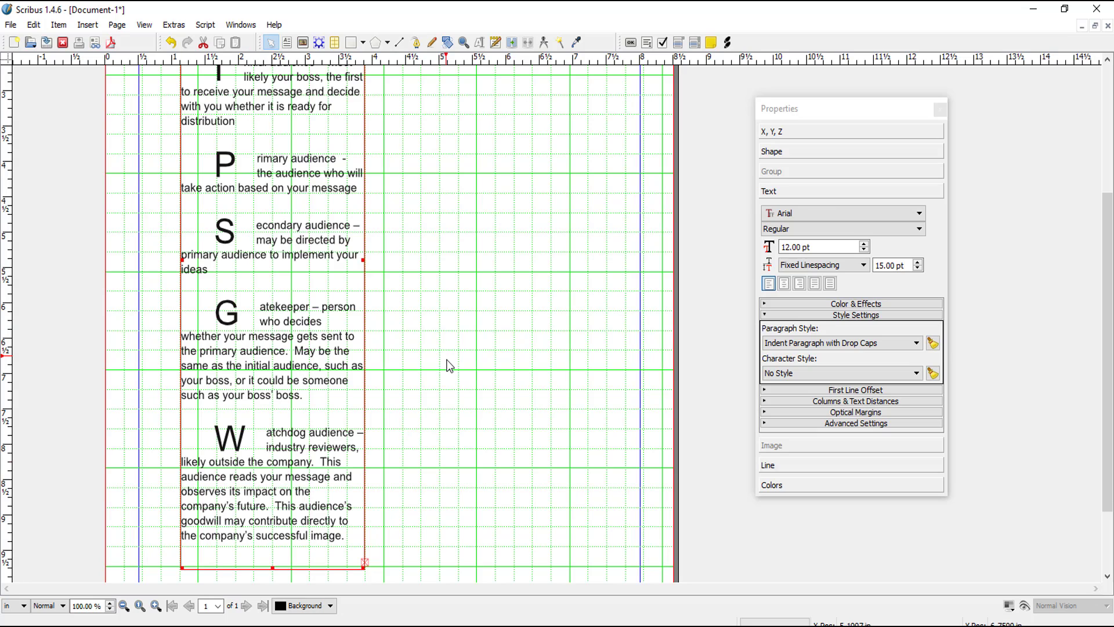
scroll(448, 360, "up", 5)
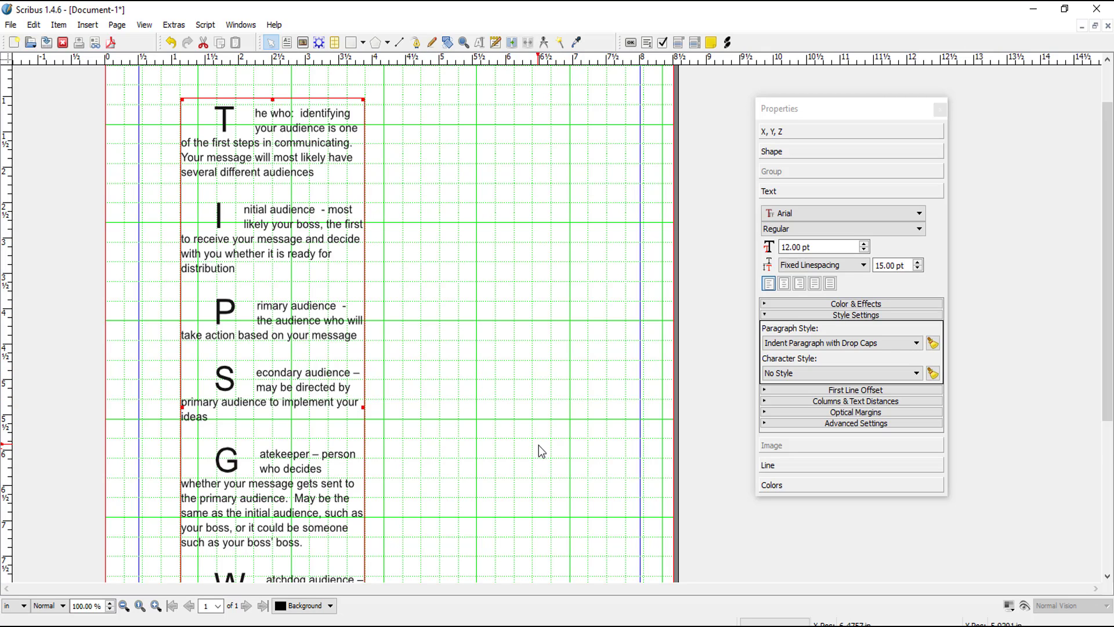
scroll(539, 444, "down", 1)
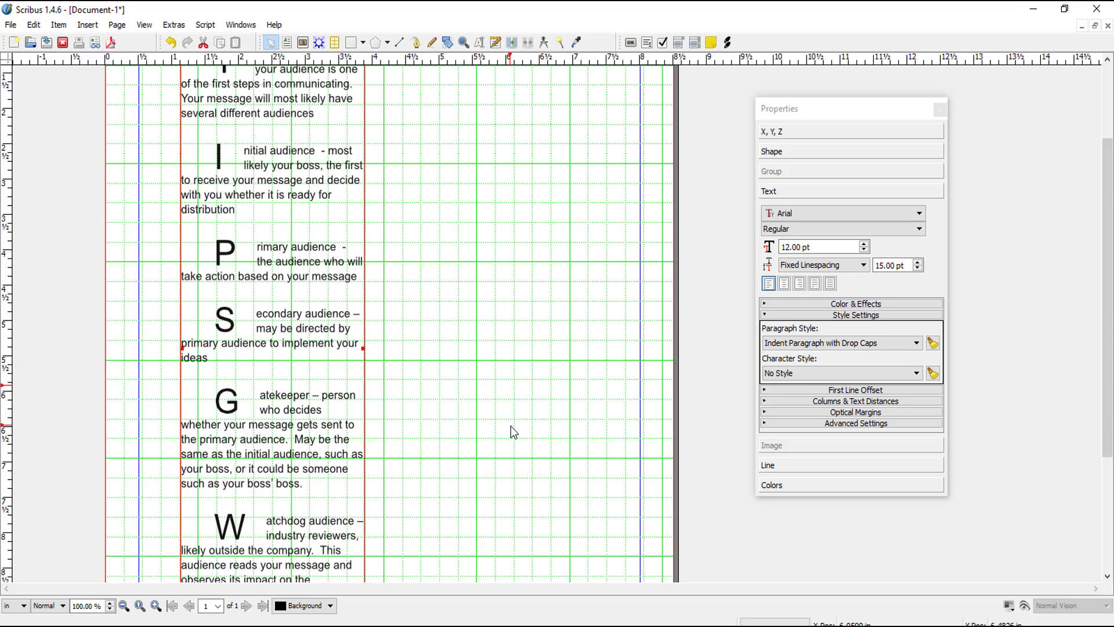
left_click(34, 25)
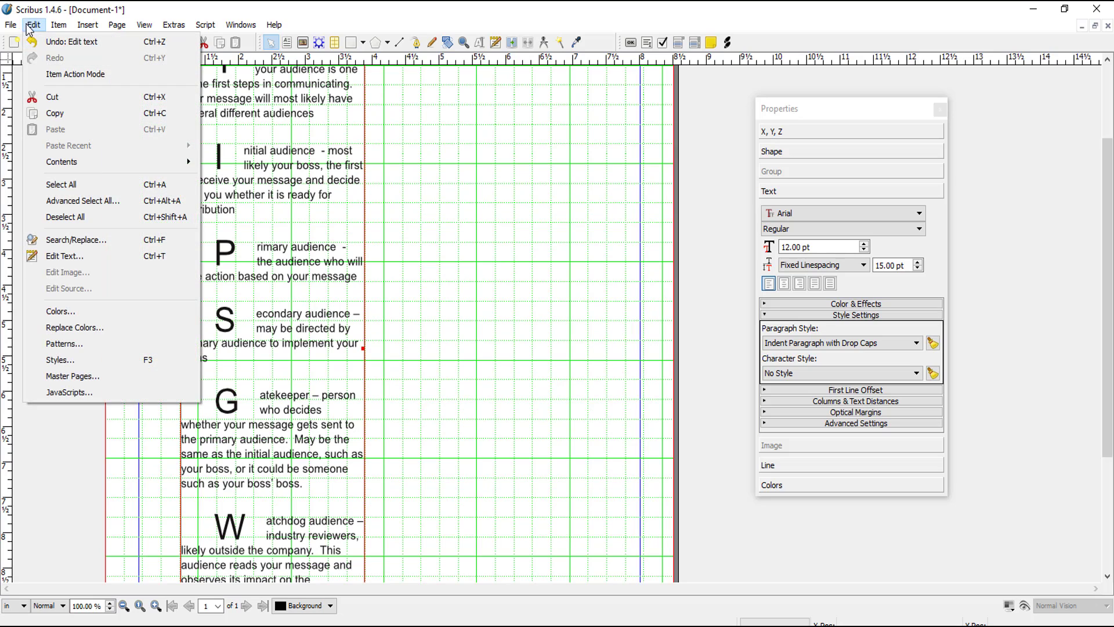
left_click(54, 360)
left_click(605, 256)
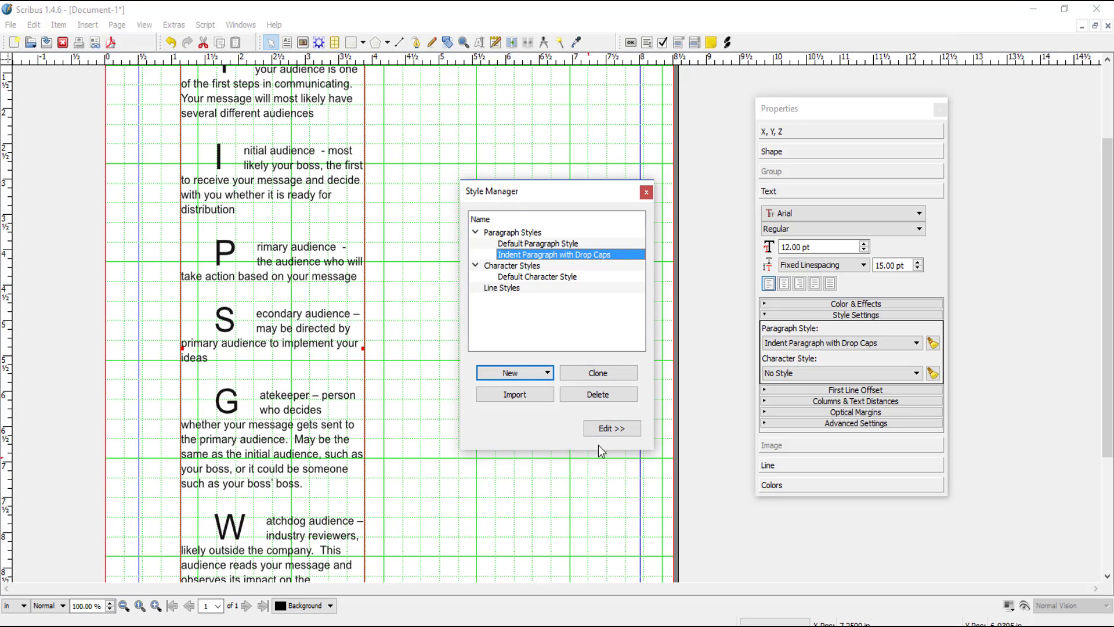
left_click(612, 429)
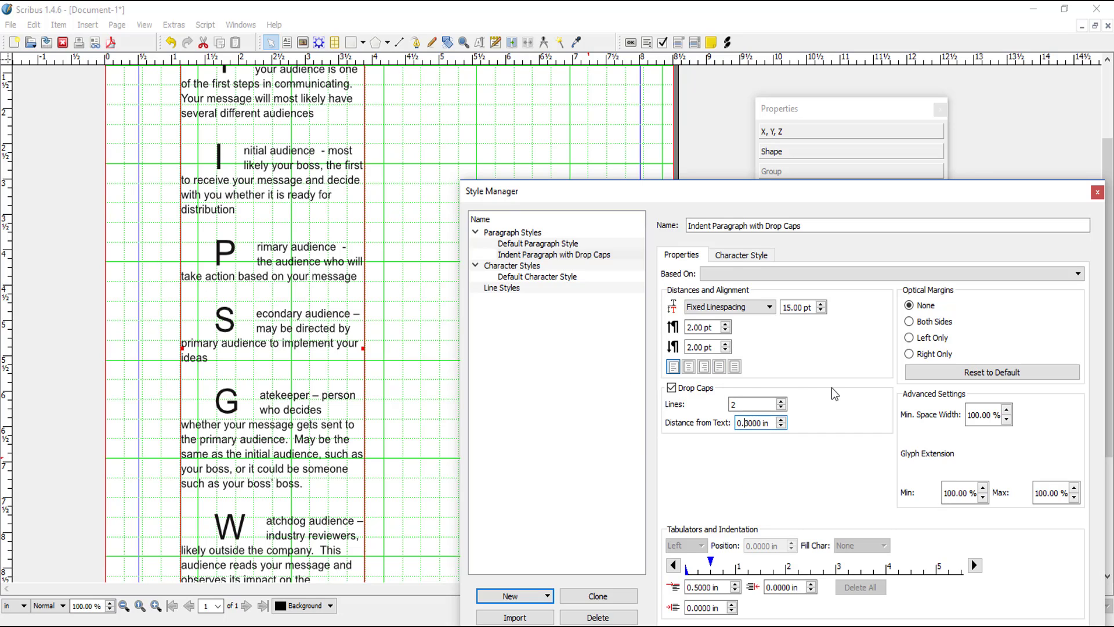
Set the style's drop cap distance from text to 0.1 in, apply the change and close the Style Manager
left_click(746, 423)
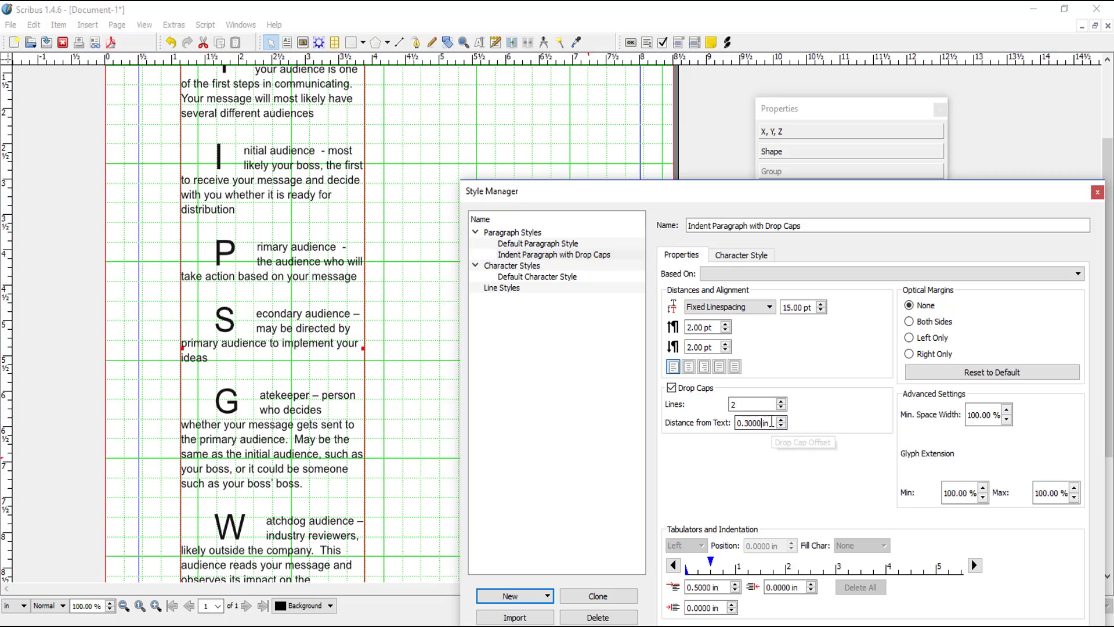
scroll(772, 423, "down", 1)
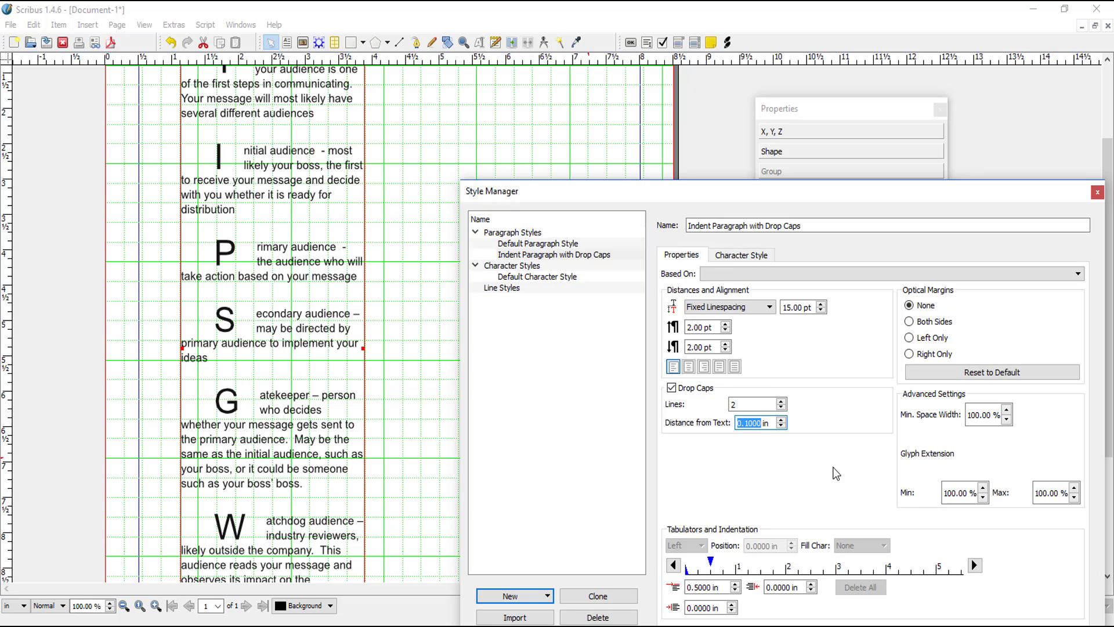
left_click_drag(911, 191, 870, 56)
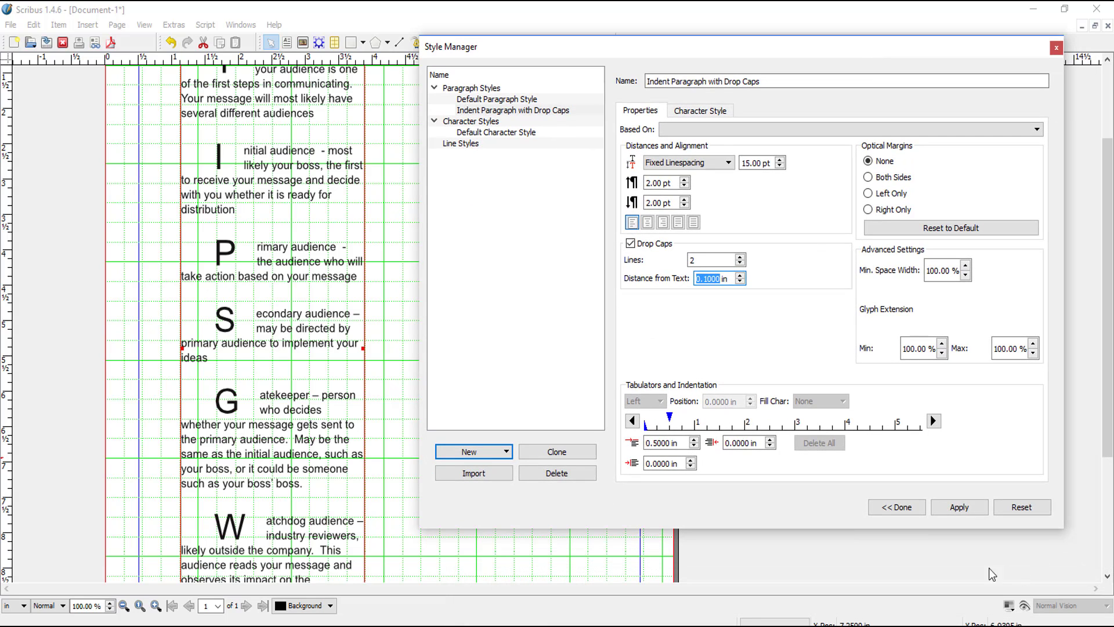
left_click(959, 508)
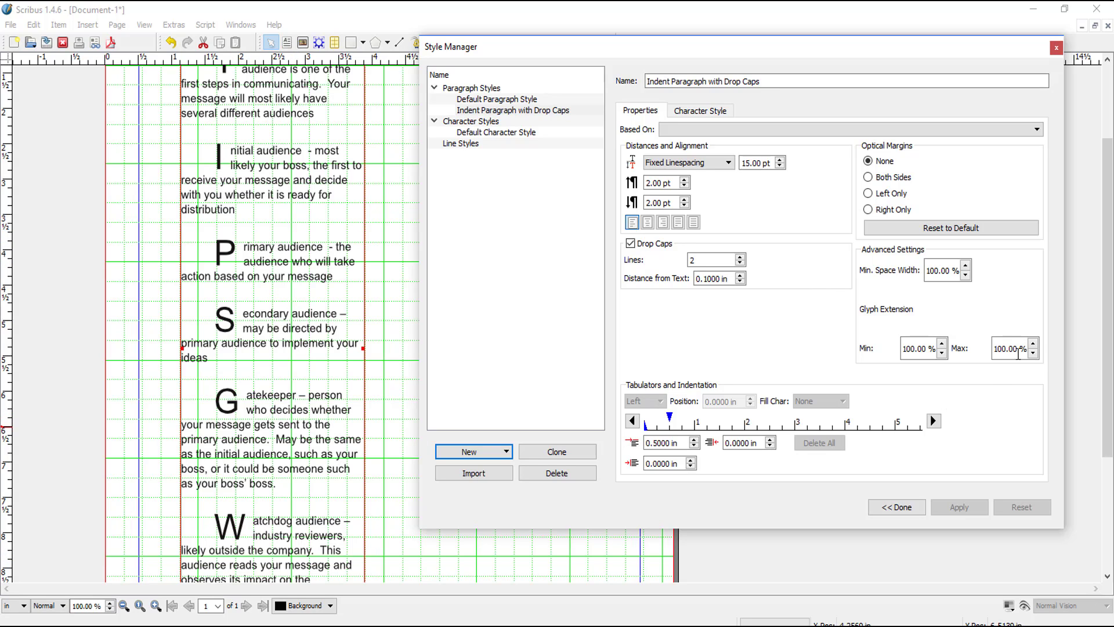
left_click(898, 507)
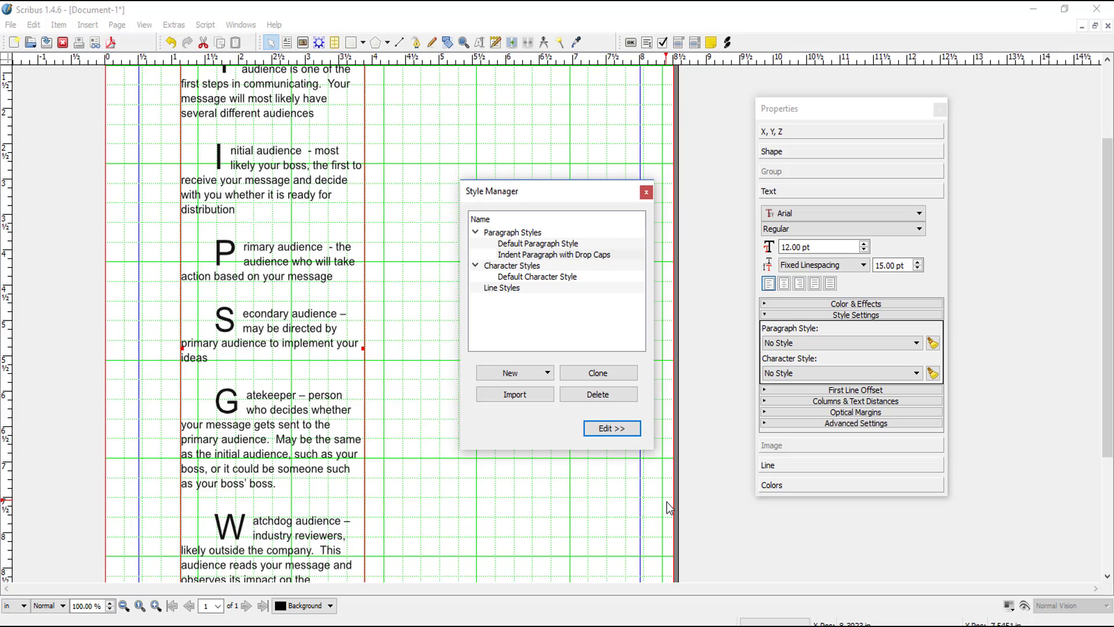
key("Escape")
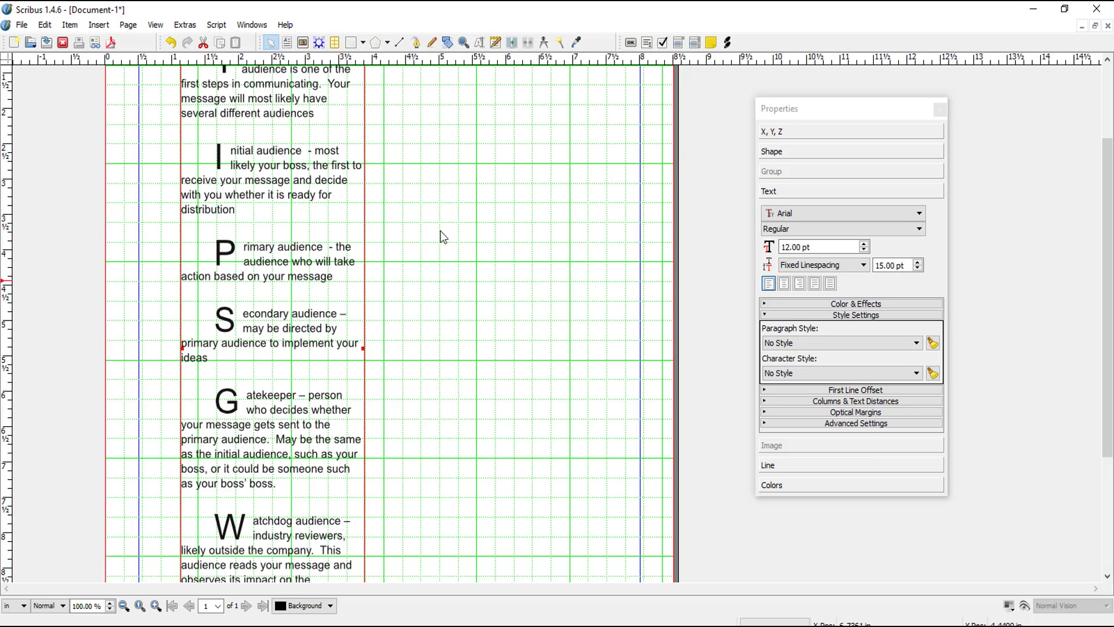
Create a new character style named "Body" in the Style Manager
left_click(45, 25)
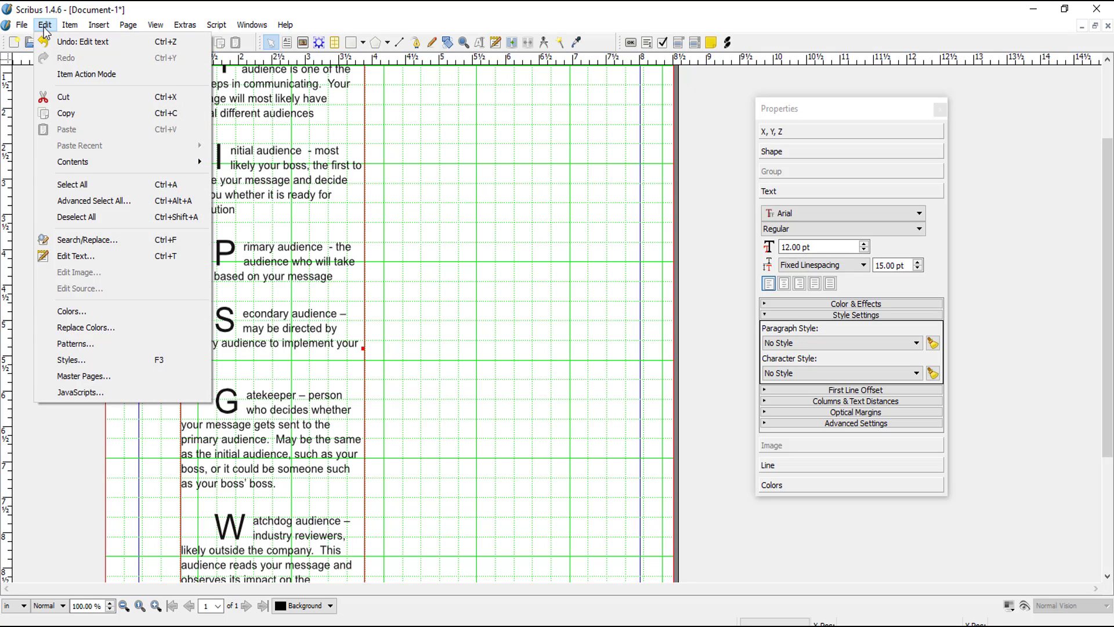
left_click(60, 358)
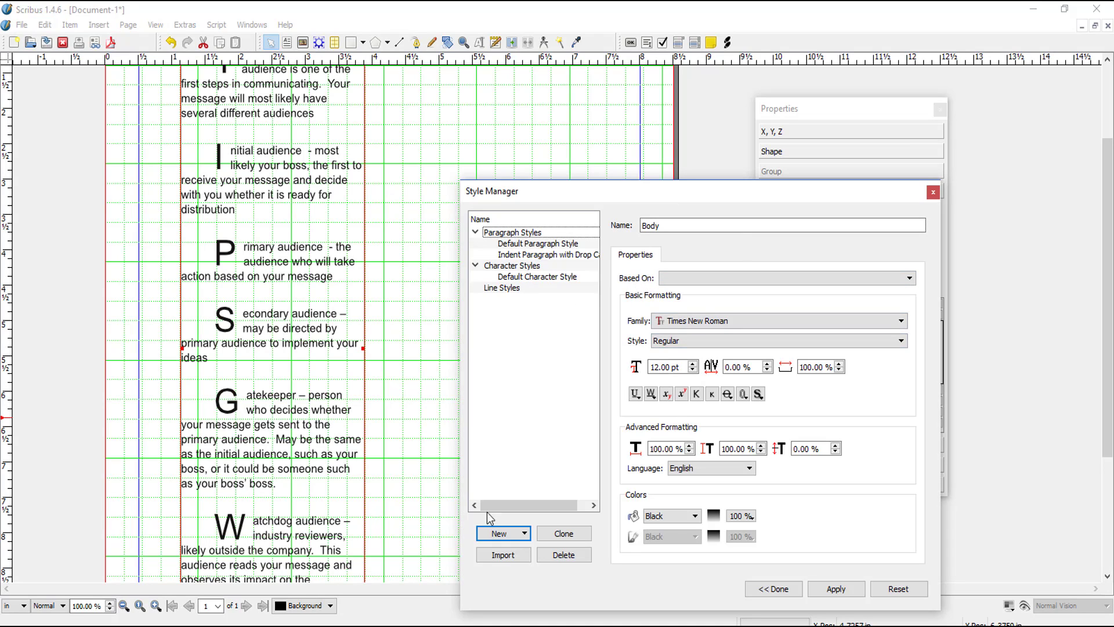
left_click(498, 532)
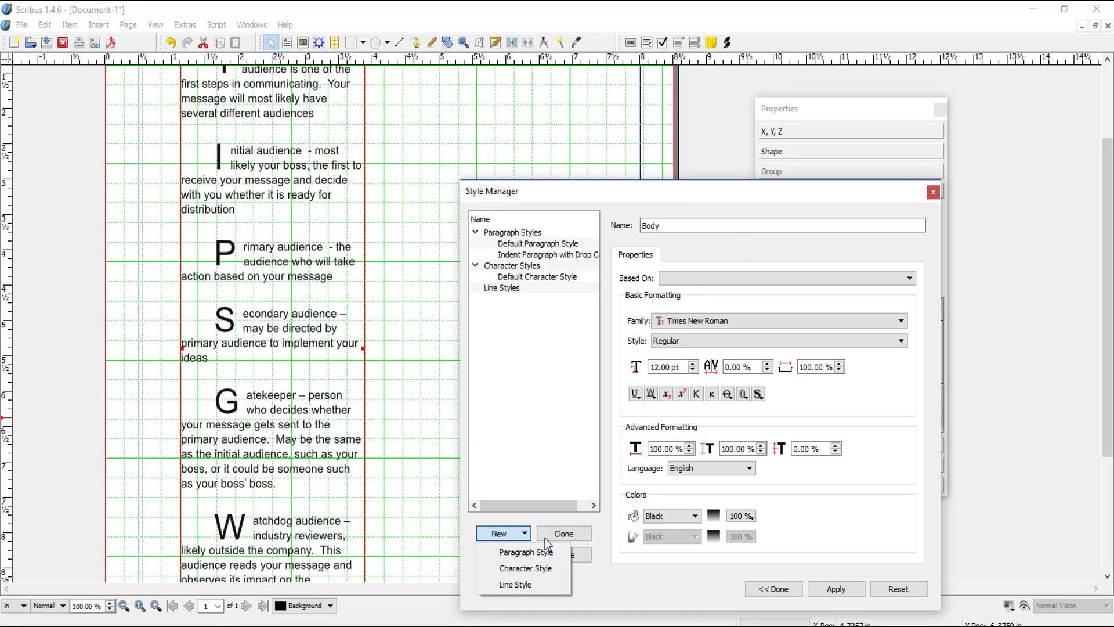
left_click(545, 574)
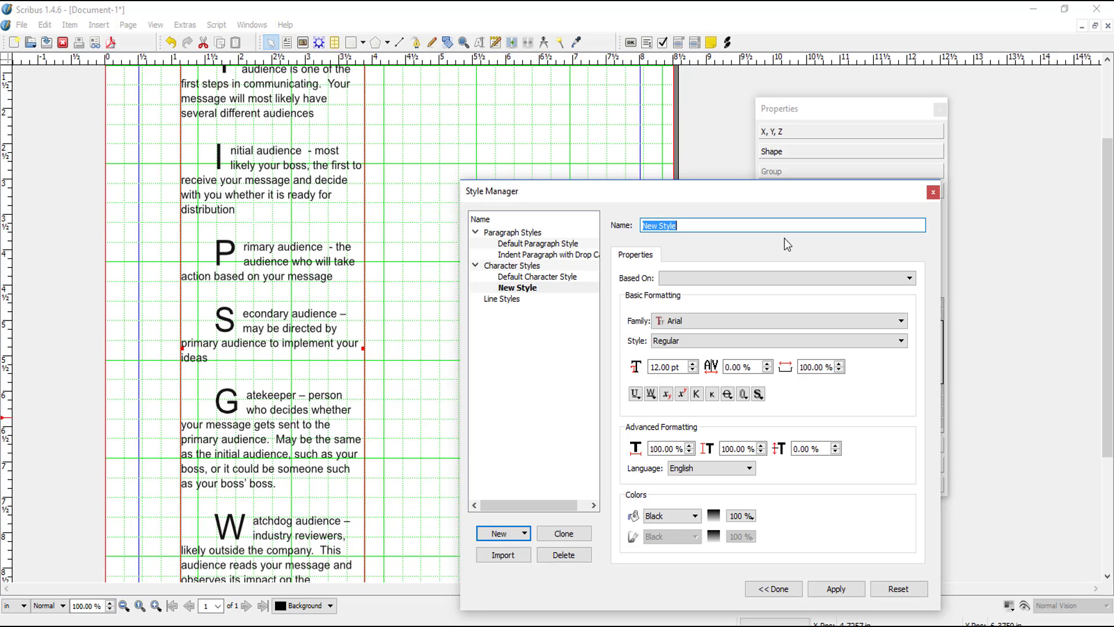
type("Body")
Set the Body character style's font family to Times New Roman, apply the style and finish editing
left_click(903, 325)
left_click_drag(904, 356, 902, 412)
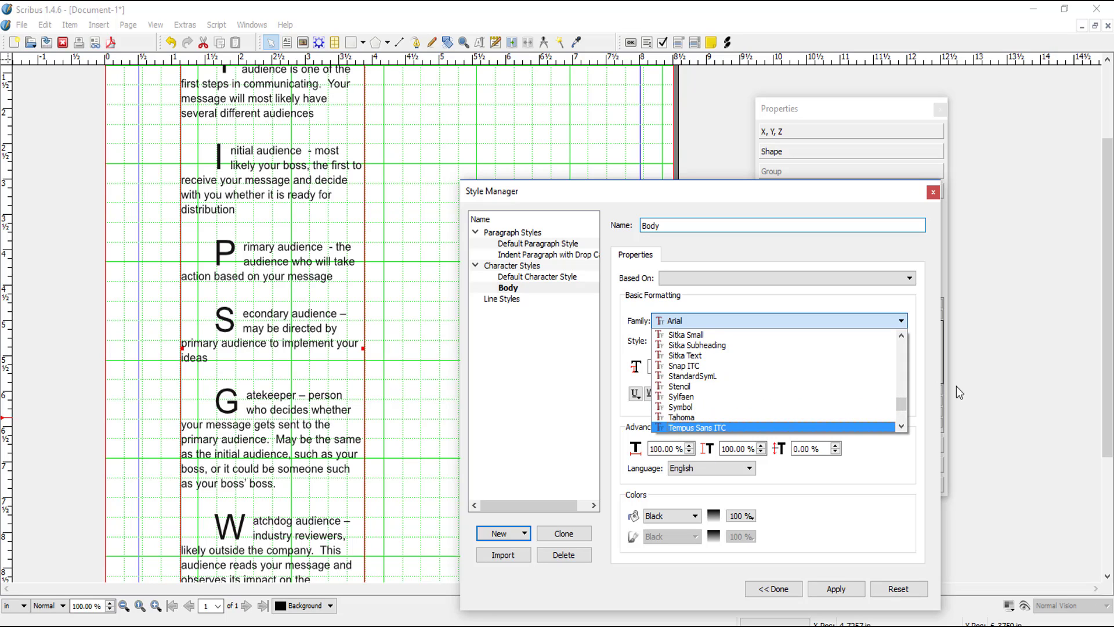
left_click(900, 425)
left_click(900, 424)
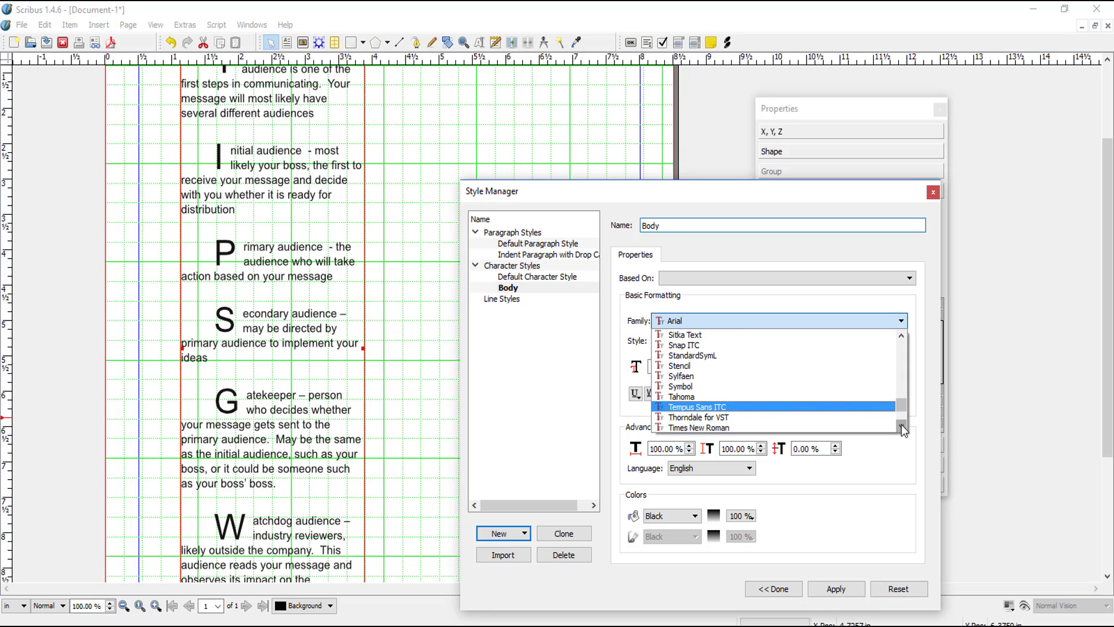
left_click(901, 425)
left_click(900, 424)
left_click(734, 412)
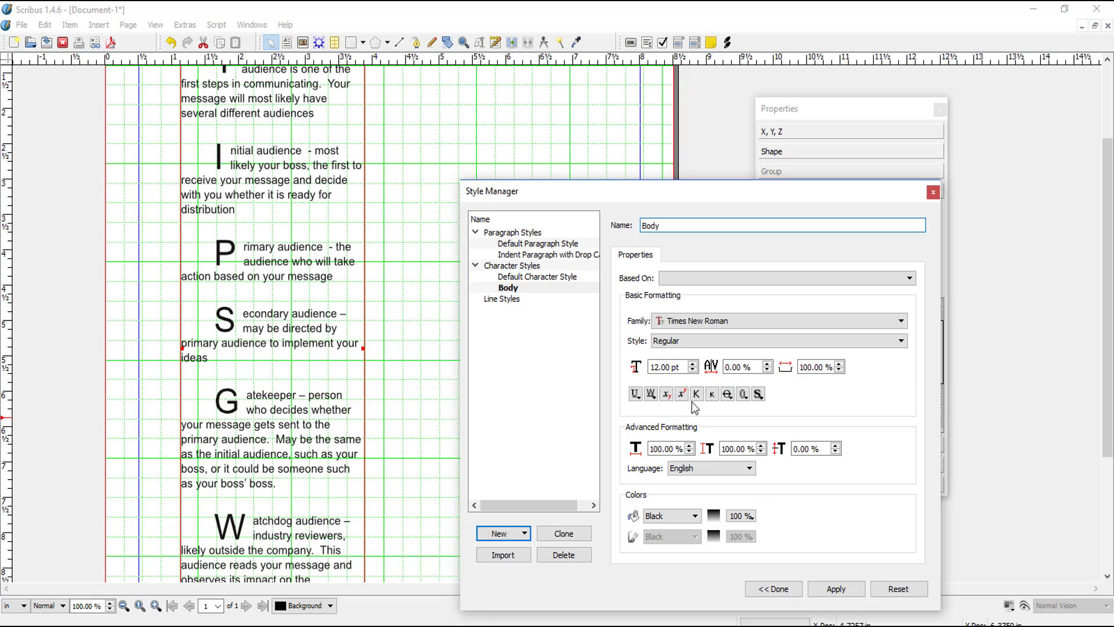
left_click(844, 592)
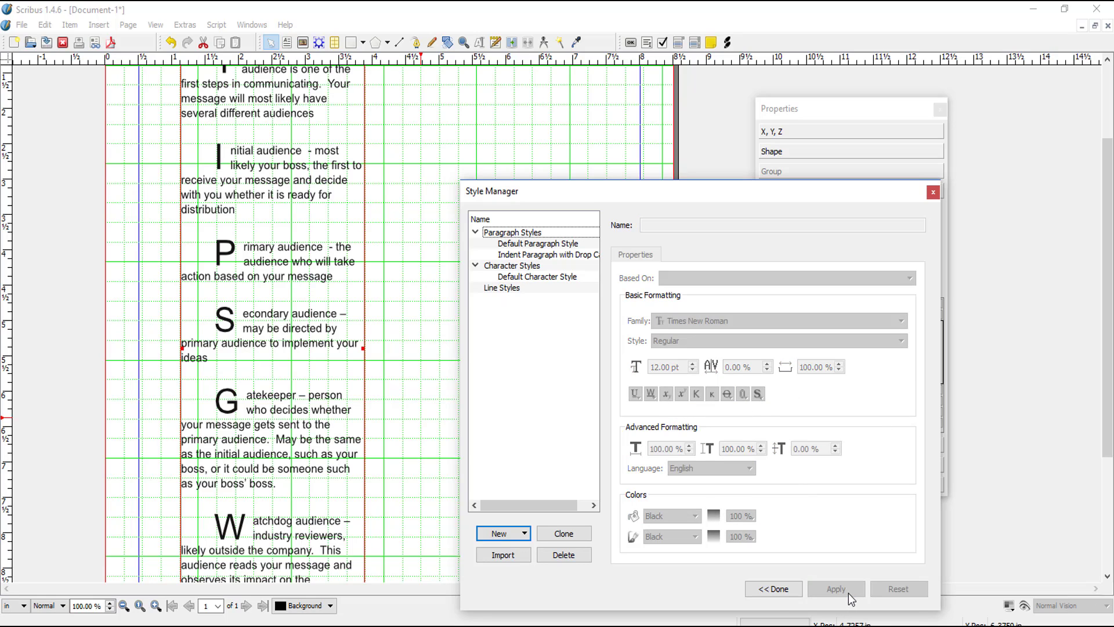
left_click(775, 587)
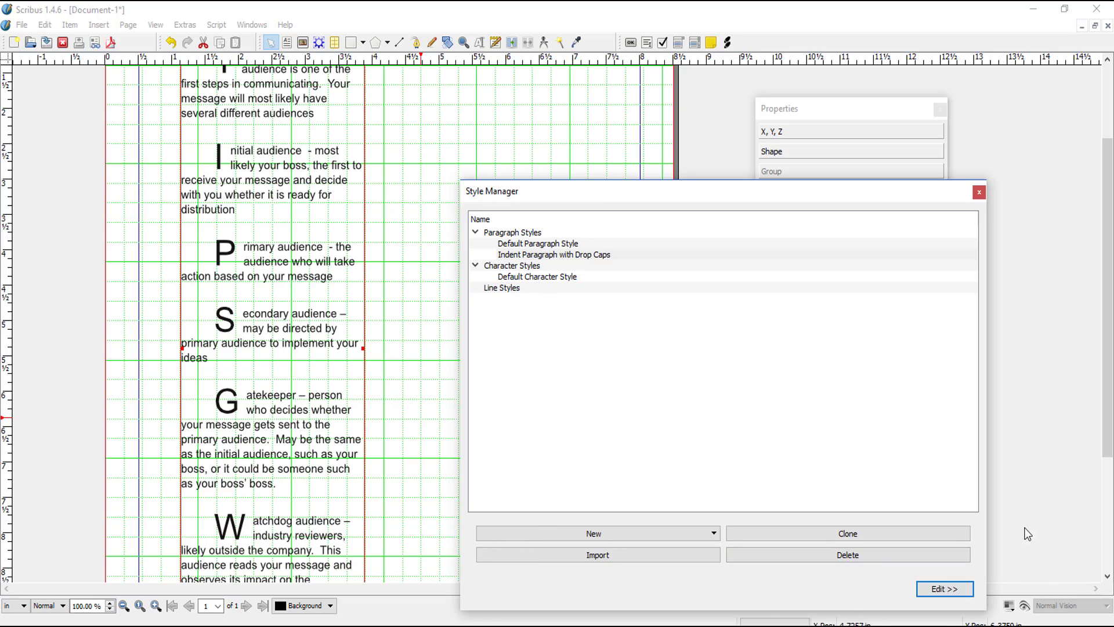
Create another new character style named "Heading 1"
left_click(647, 531)
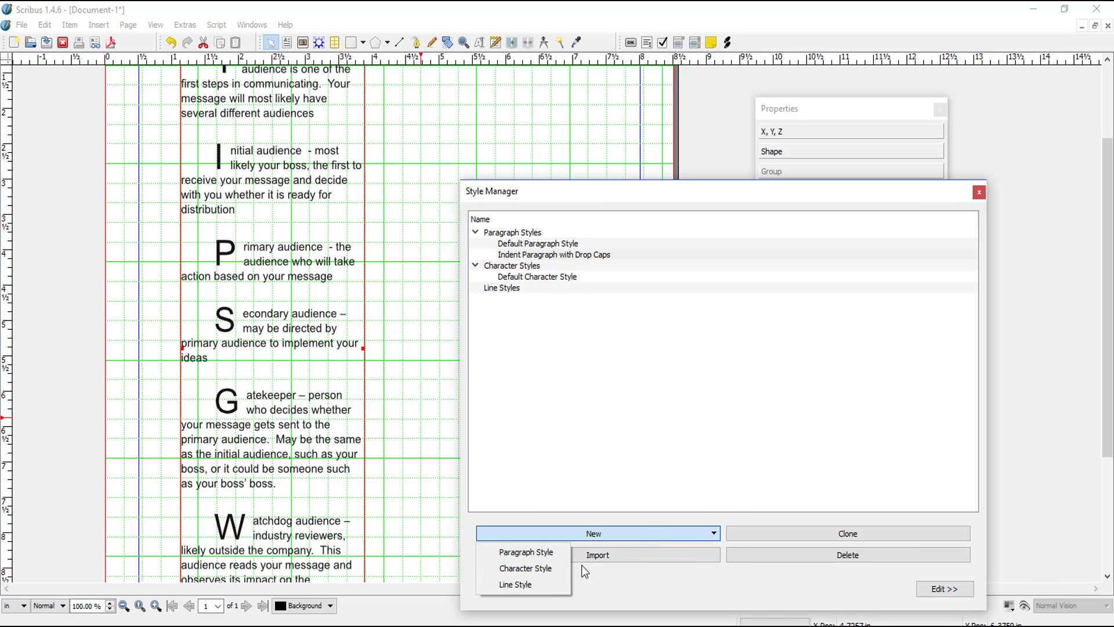
left_click(527, 568)
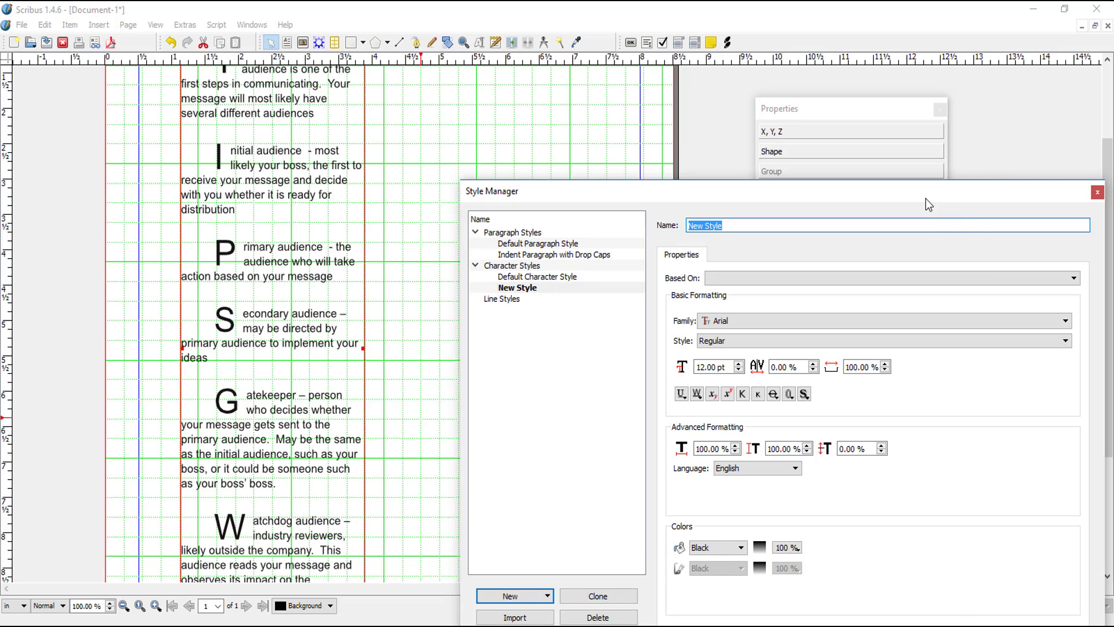
type("Heading 1")
Set the font family of the Heading 1 character style to Tahoma
left_click(1067, 321)
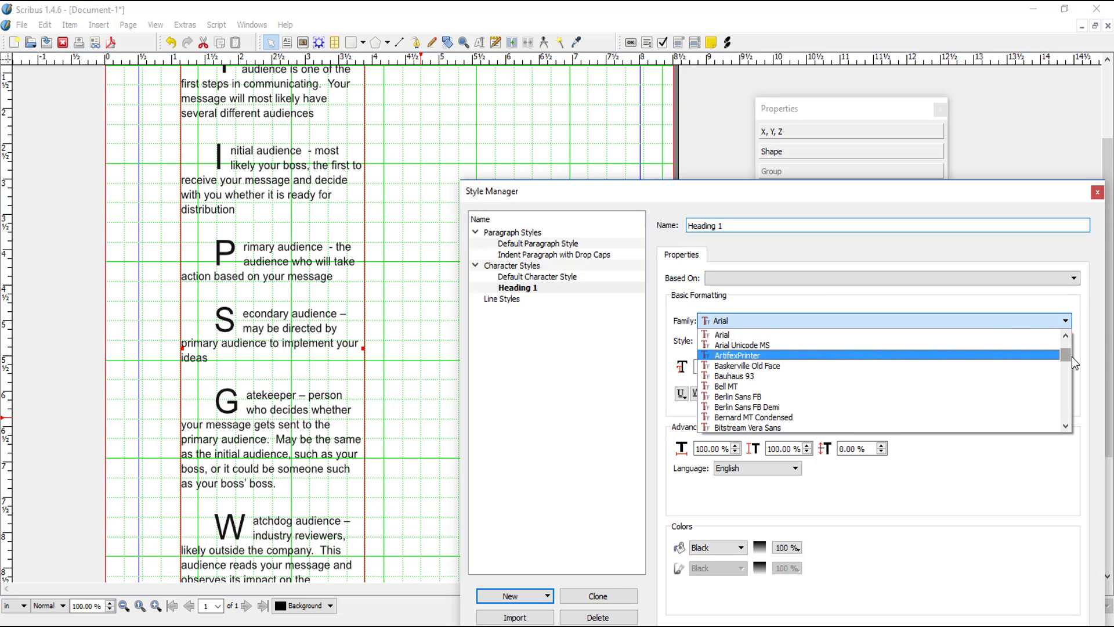
key("Escape")
left_click(1065, 321)
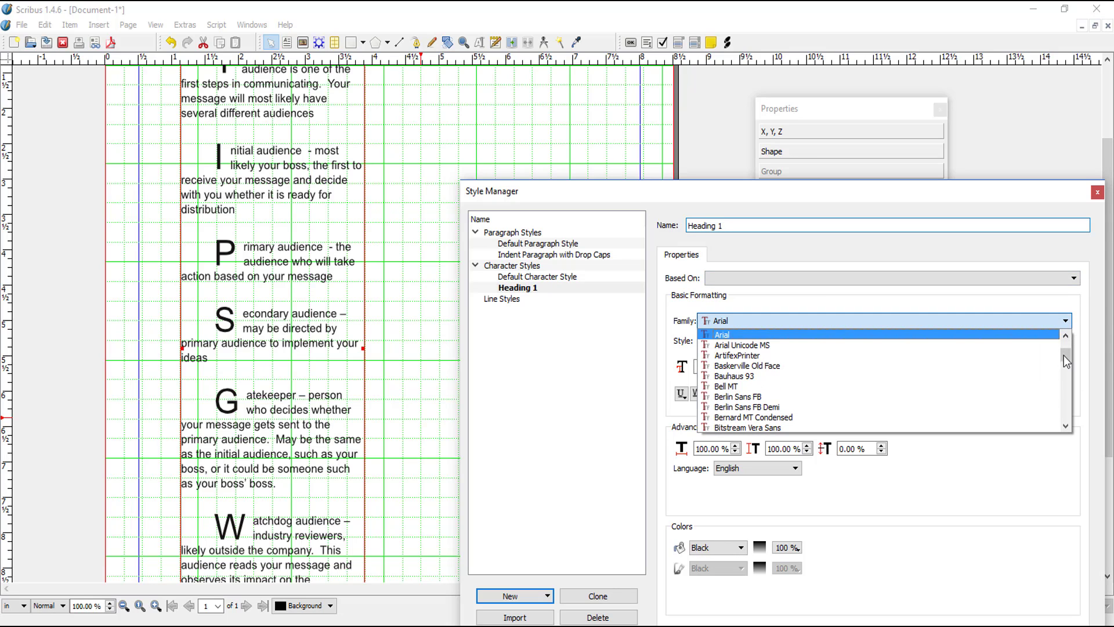
left_click_drag(1067, 354, 1056, 413)
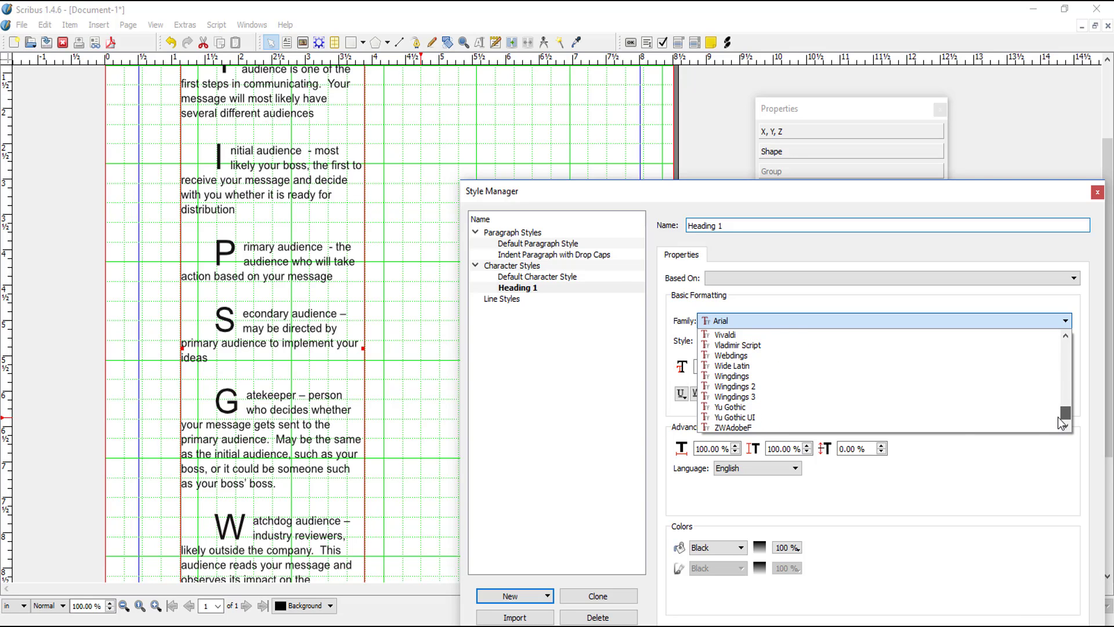
scroll(939, 397, "up", 2)
scroll(942, 394, "up", 6)
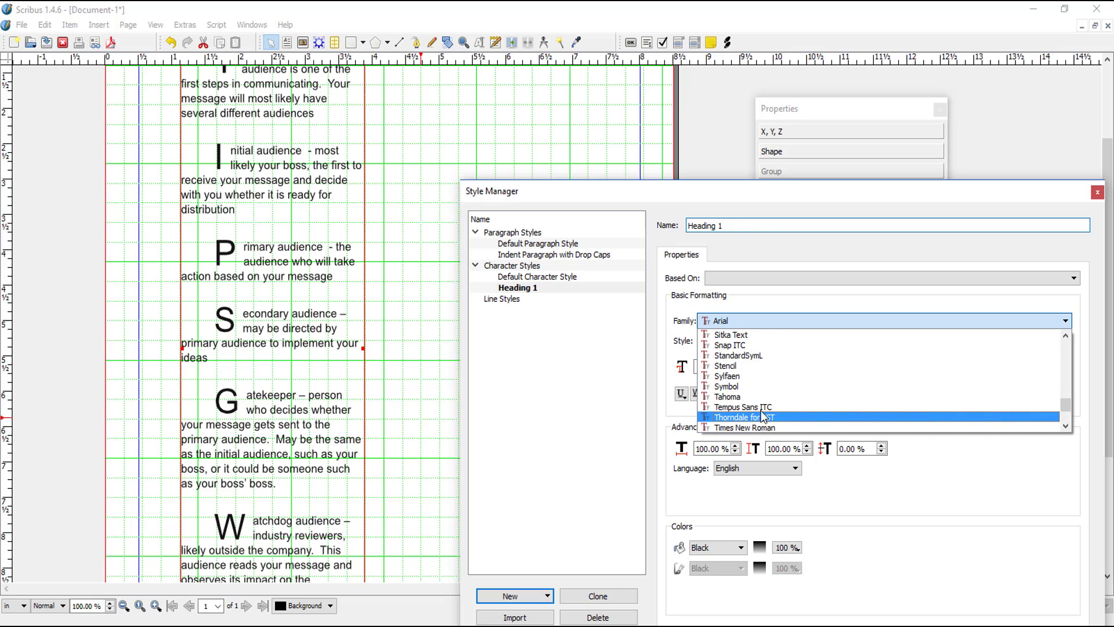
left_click(737, 396)
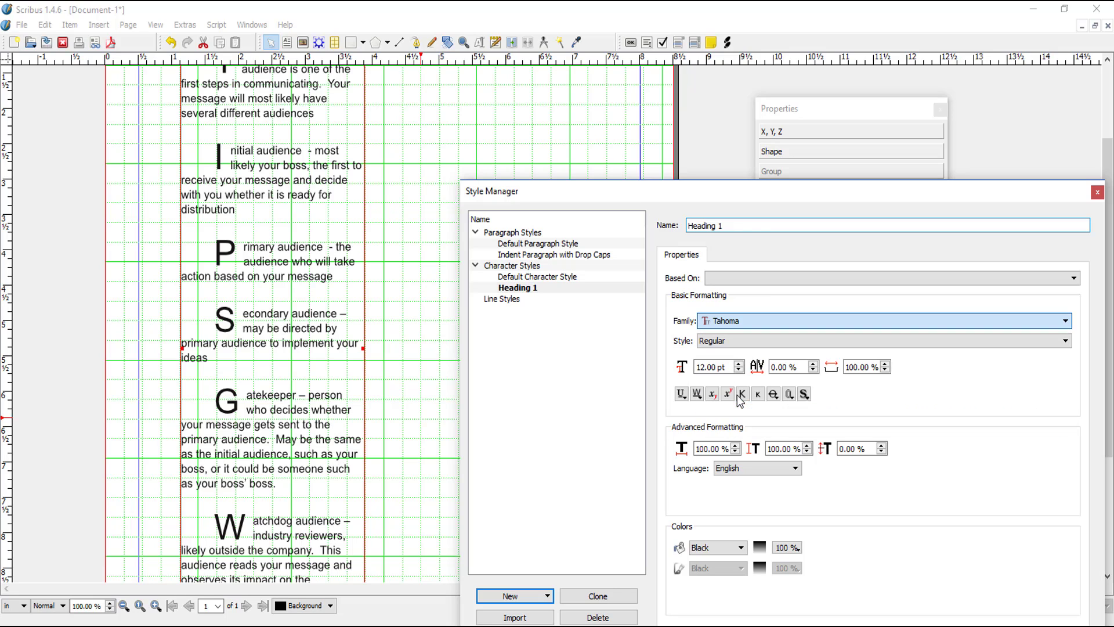
Make the Heading 1 character style Bold with a font size of 14 pt
left_click(735, 343)
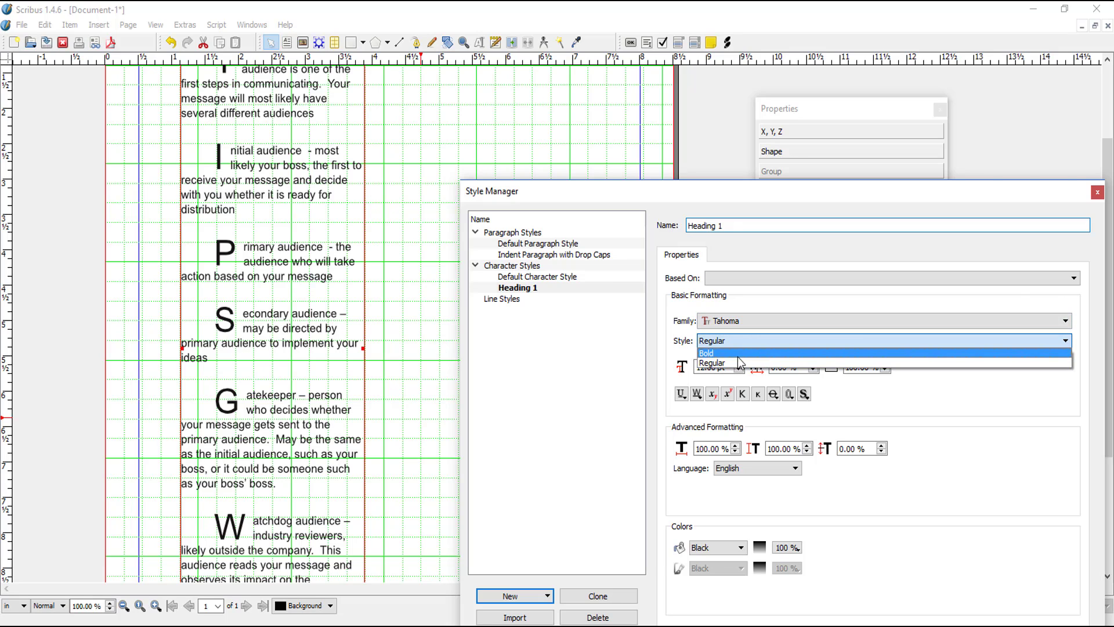
left_click(726, 354)
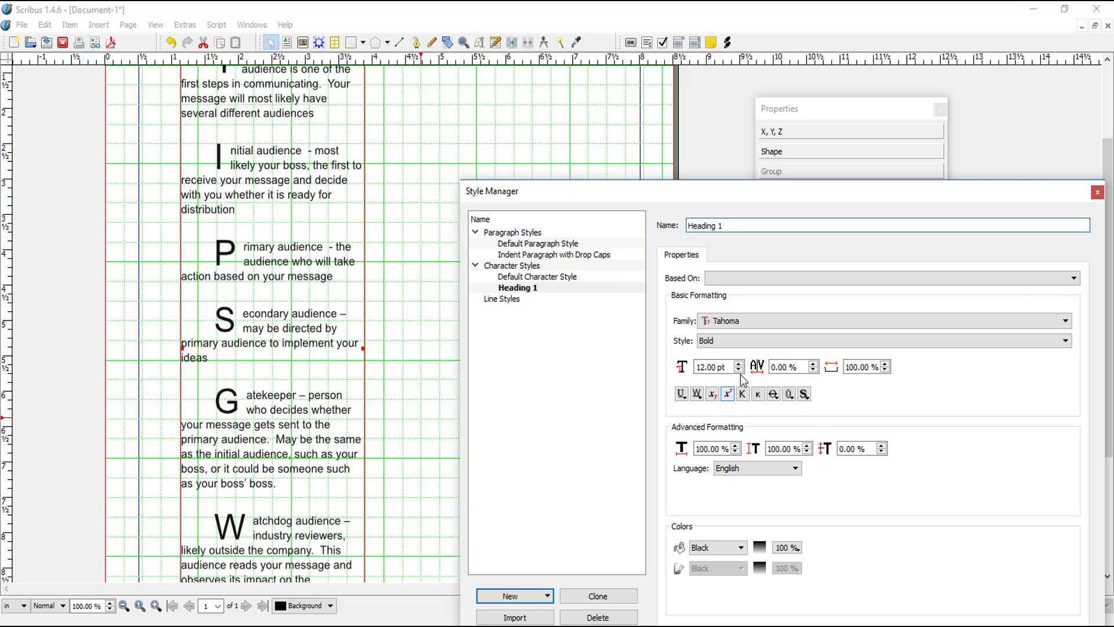
left_click(739, 364)
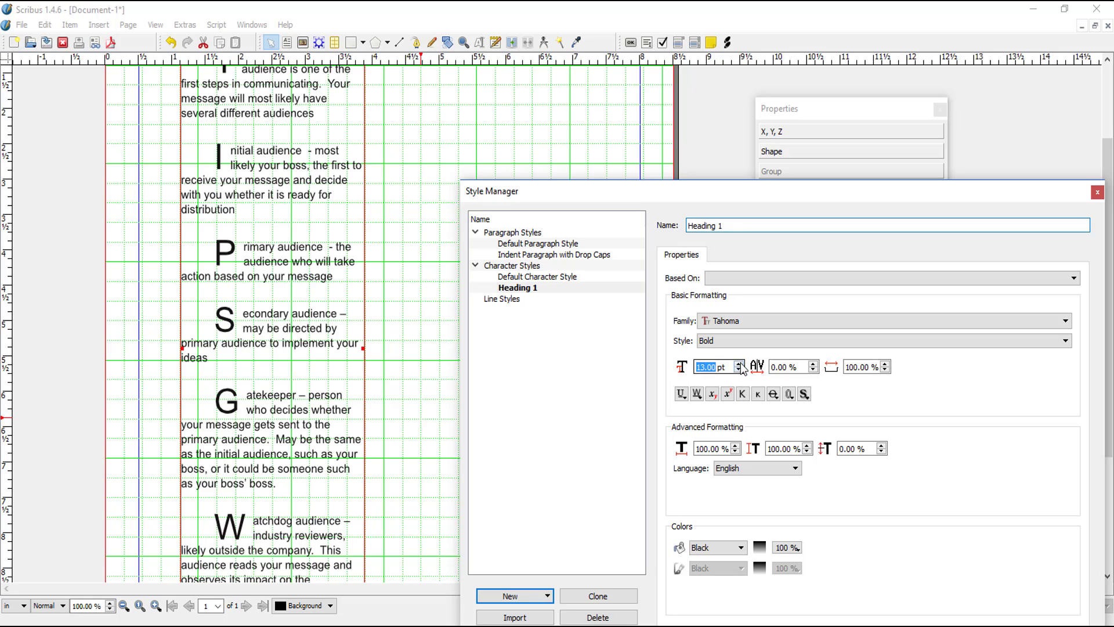
left_click(739, 364)
Enable small caps for the Heading 1 character style and set its text fill color to Blue
left_click(758, 394)
left_click(741, 547)
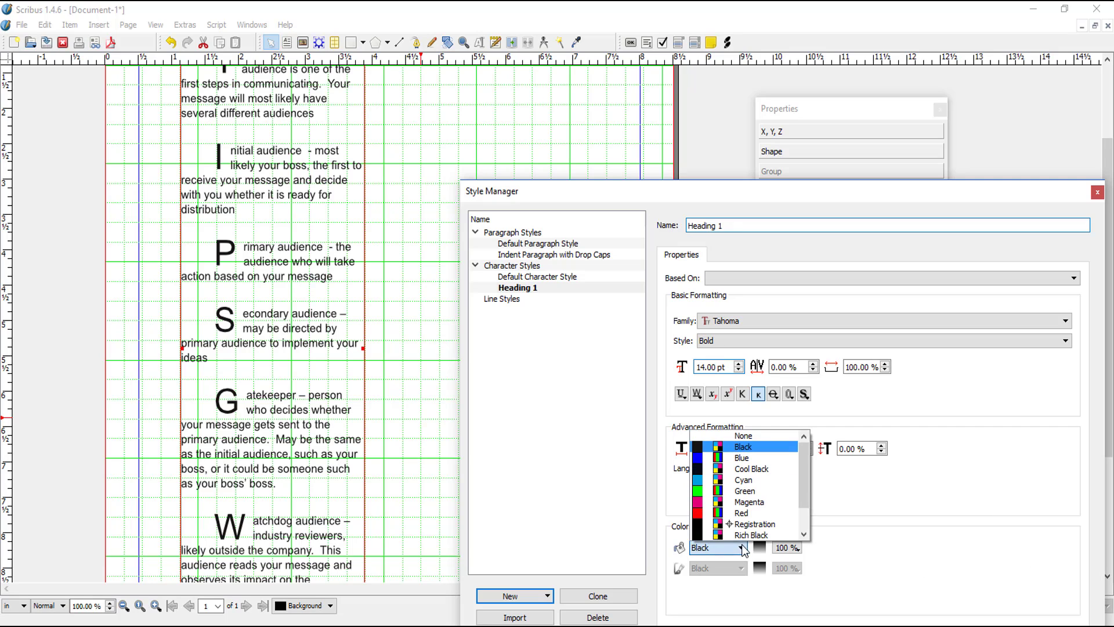
left_click(750, 461)
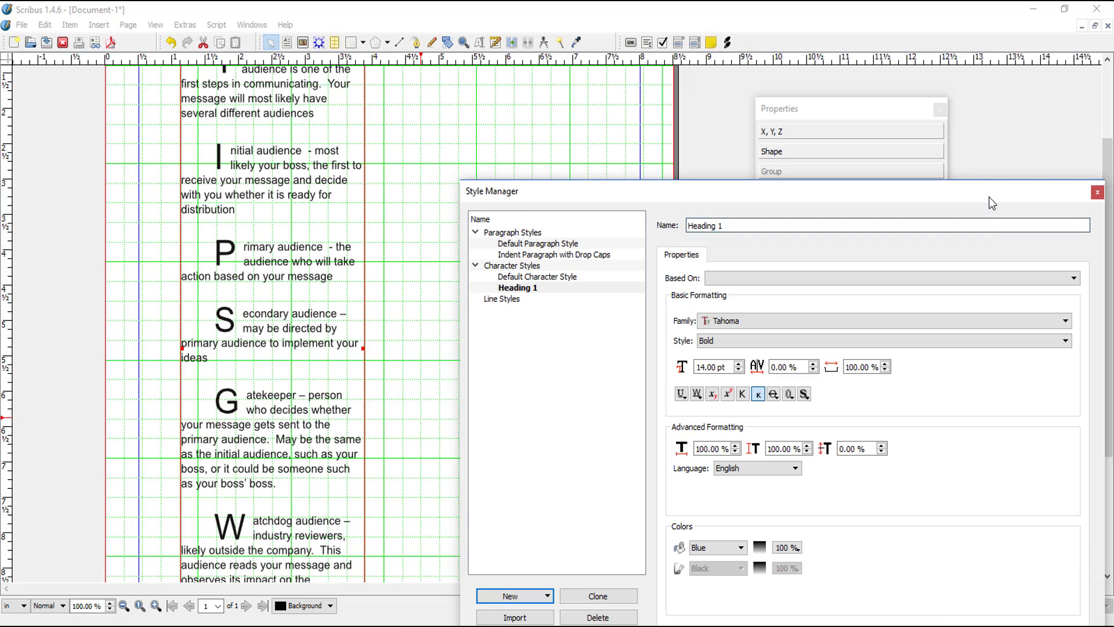
Save the Heading 1 character style, finish editing it, and undo the last text edit
left_click_drag(989, 197, 963, 62)
left_click(973, 515)
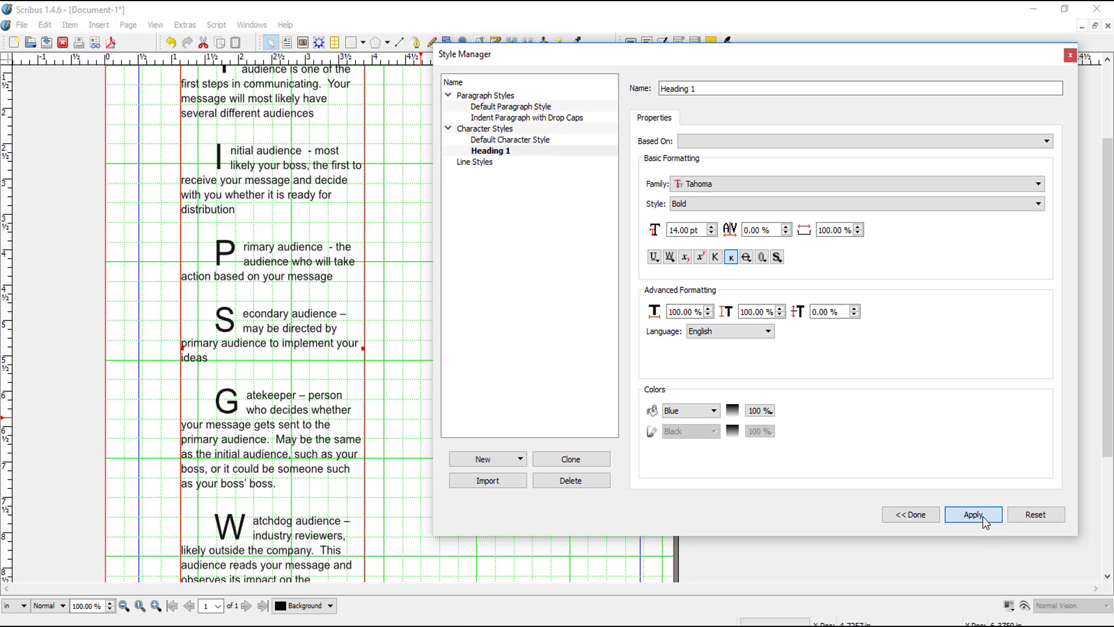
left_click(908, 515)
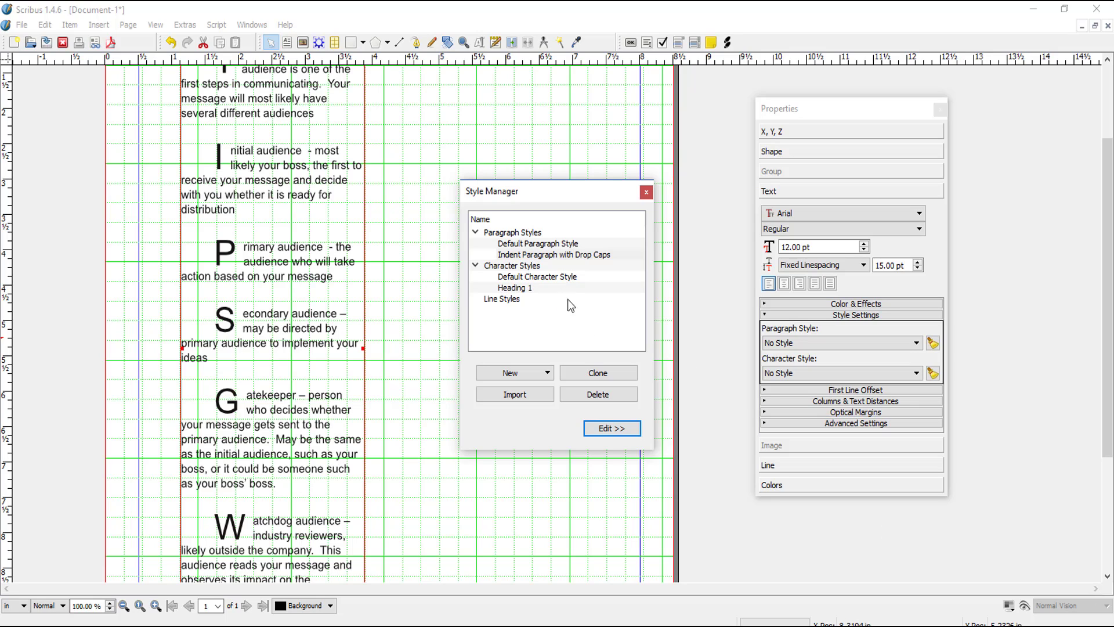
left_click(781, 442)
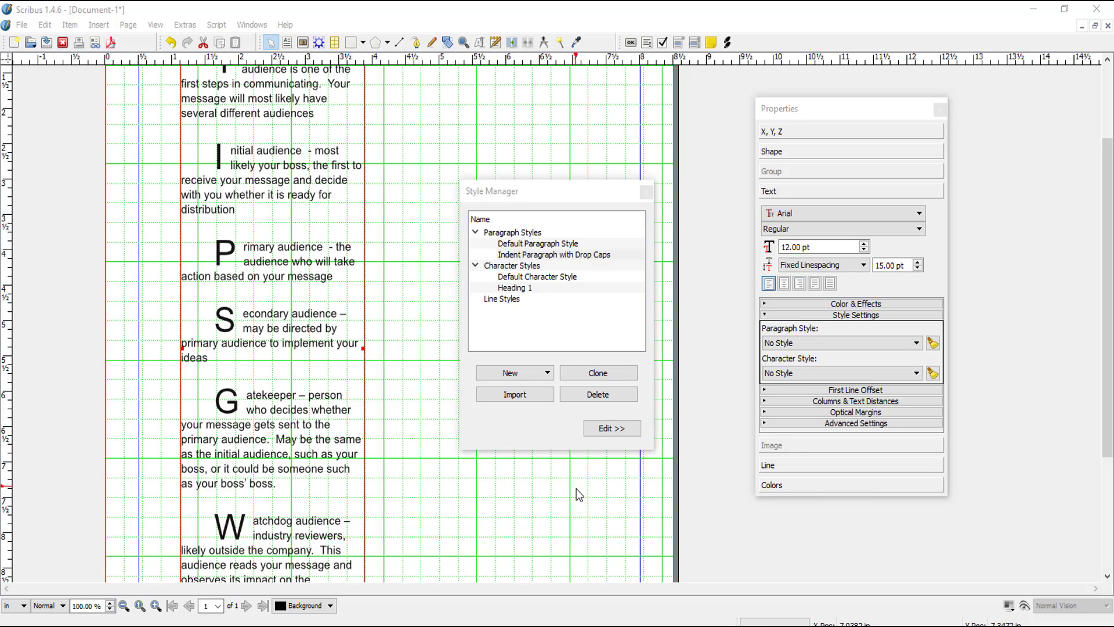
key("ctrl+z")
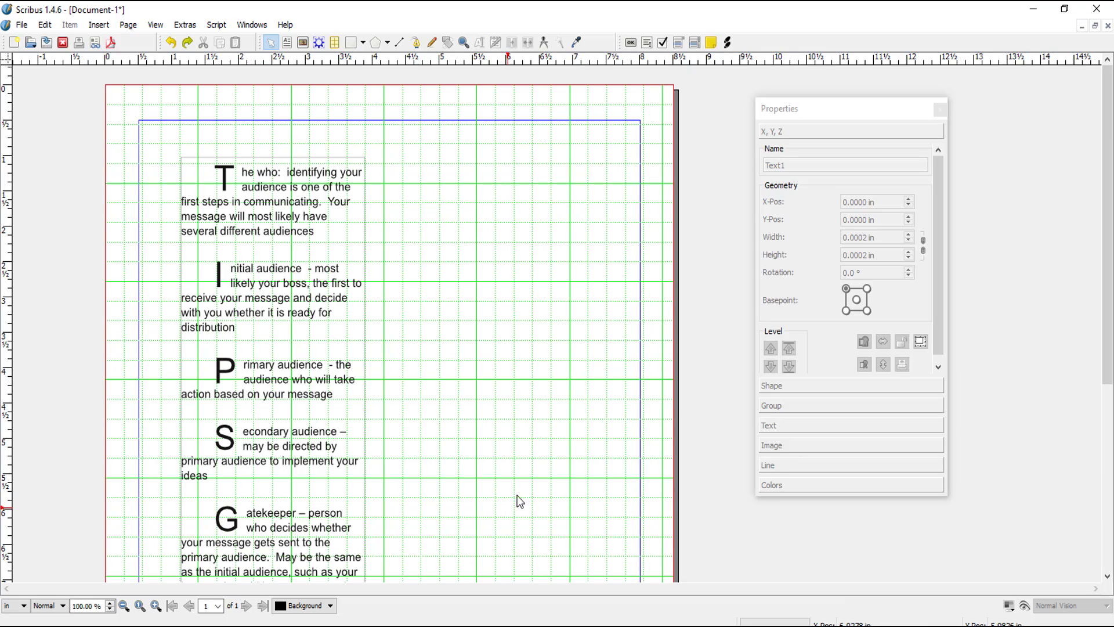
left_click(303, 163)
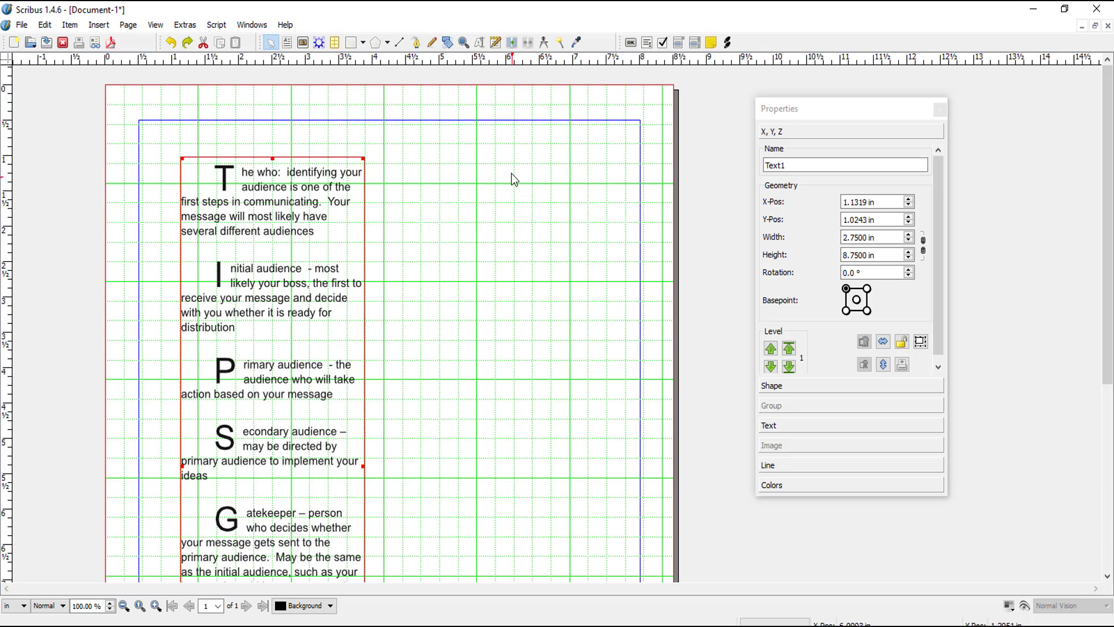
right_click(459, 239)
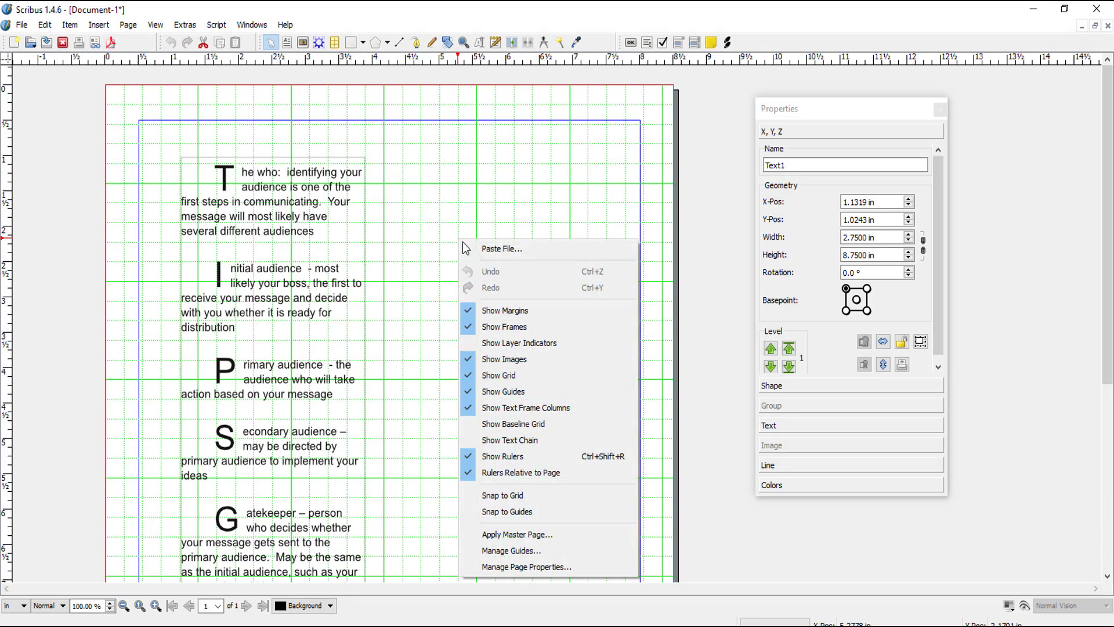
left_click(437, 534)
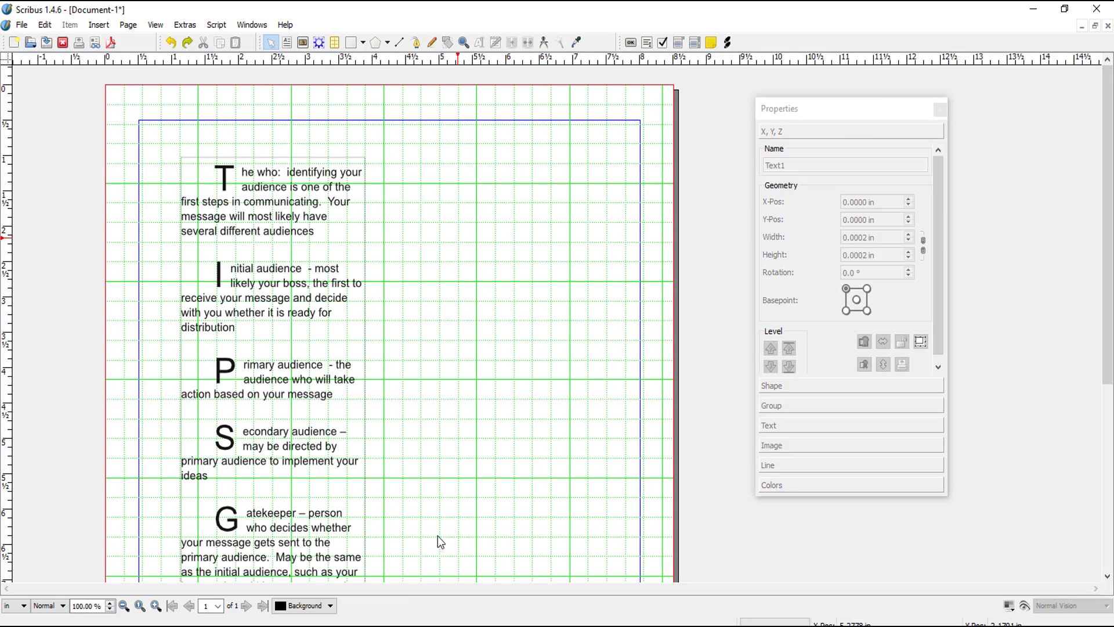
Show the text properties of the audience text frame and apply the Body character style to it
left_click(314, 302)
right_click(333, 273)
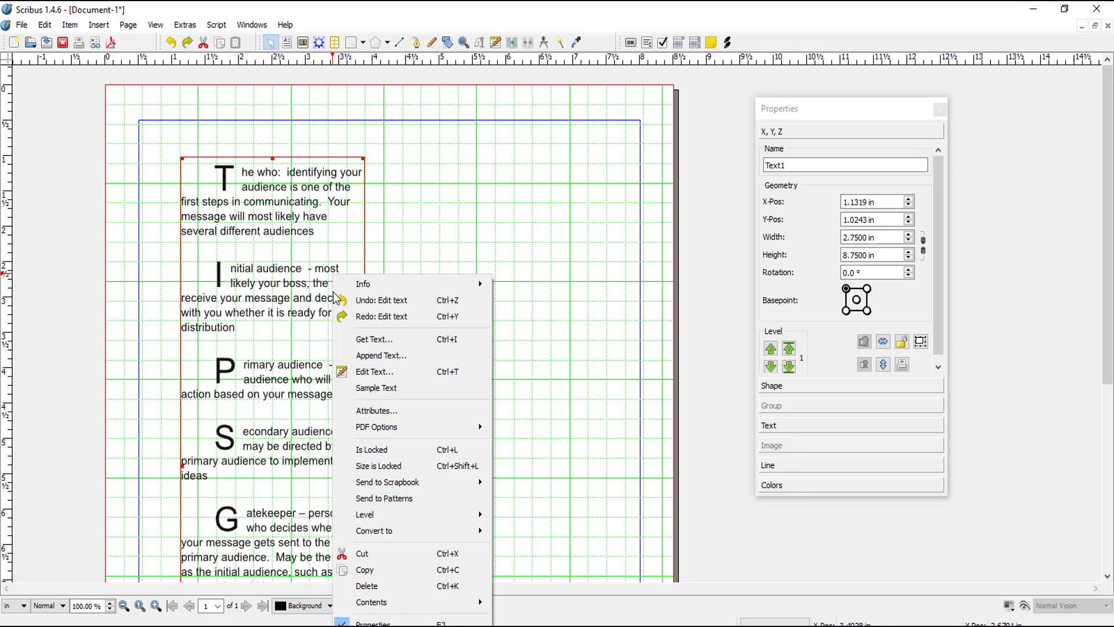
left_click(373, 623)
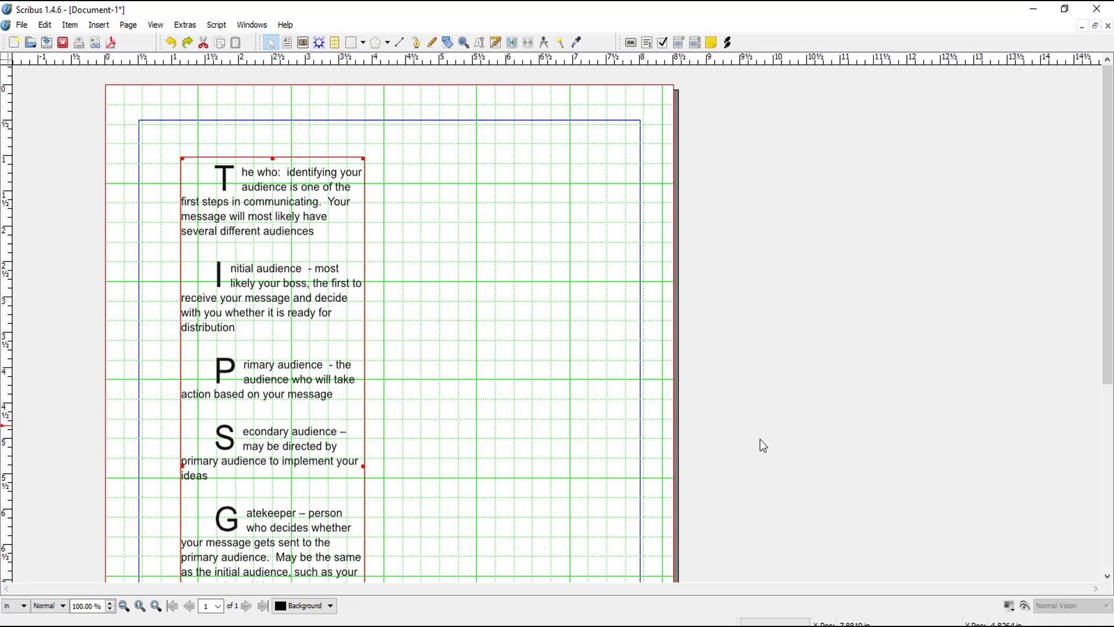
right_click(298, 326)
left_click(344, 356)
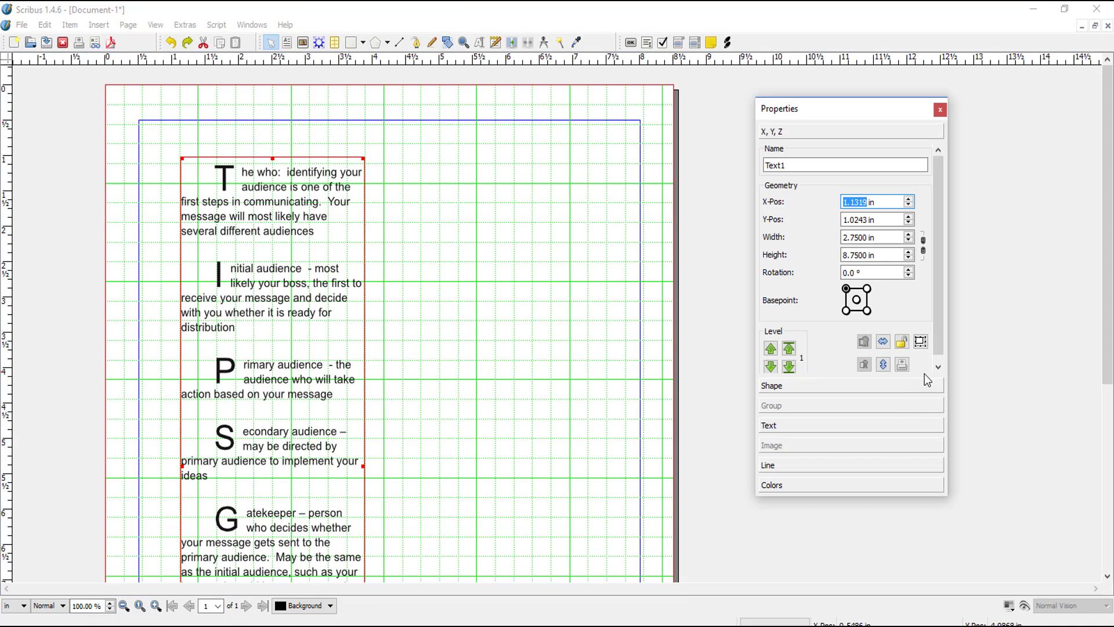
left_click(807, 426)
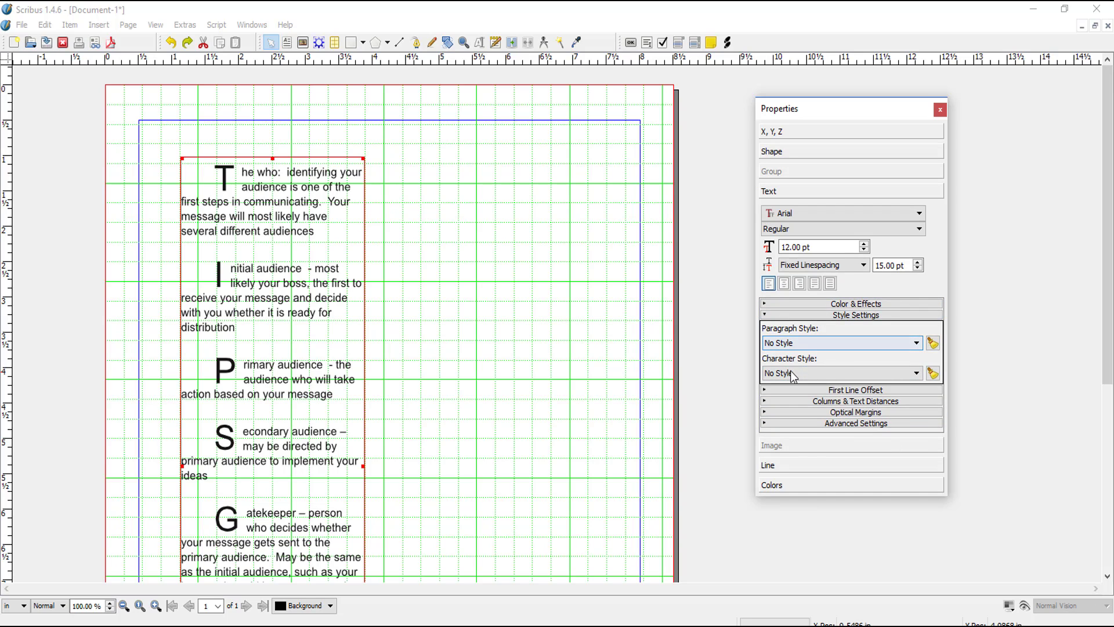
left_click(916, 375)
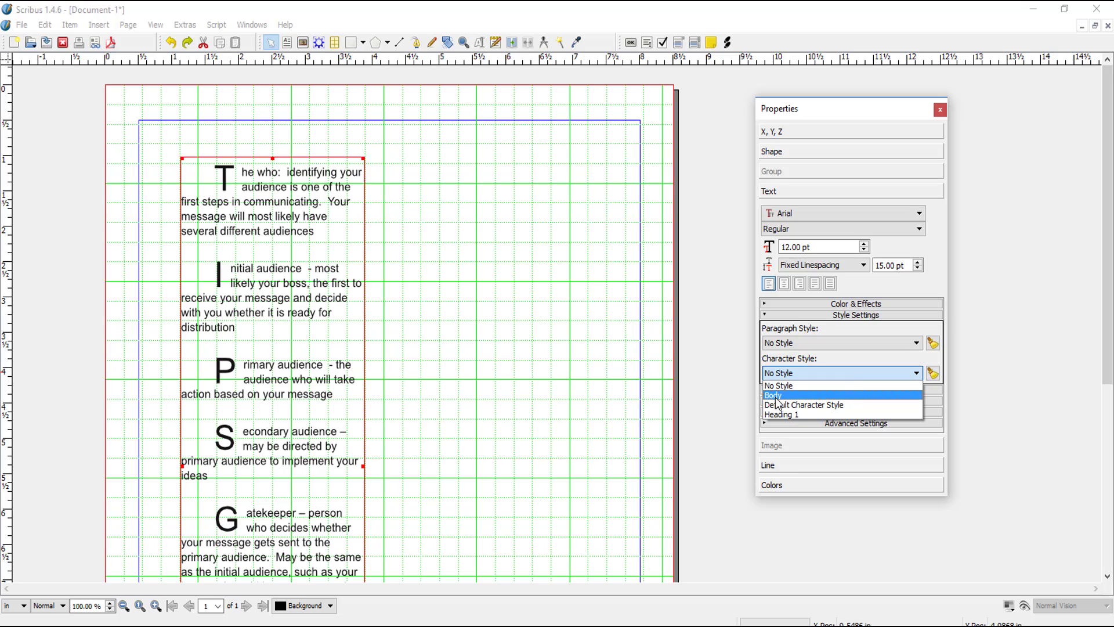
left_click(777, 397)
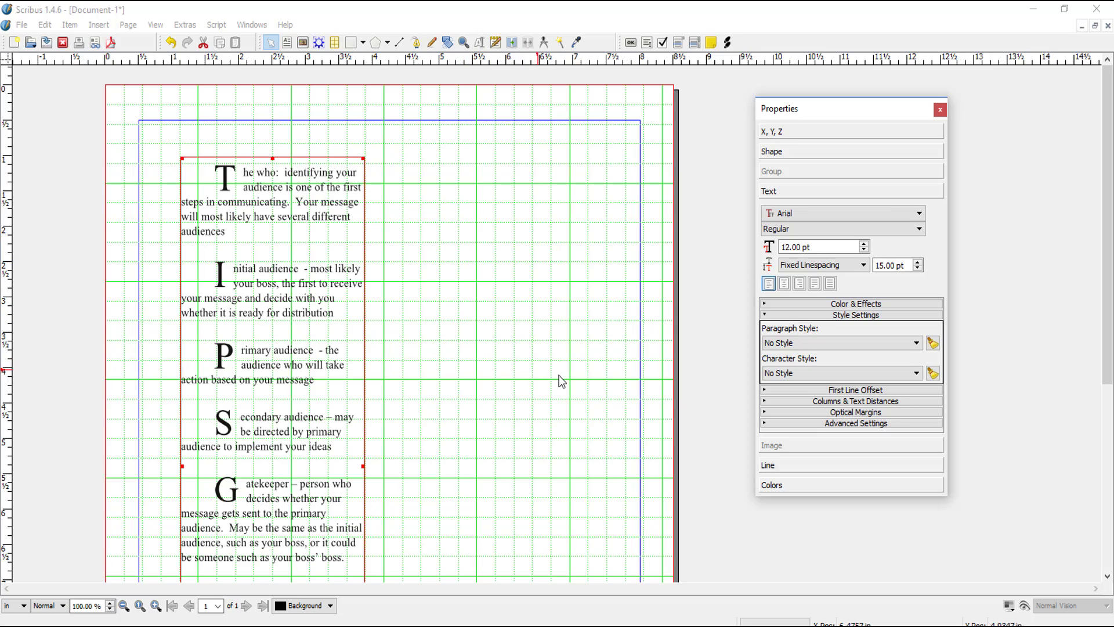
Insert a text frame about 5.53 in wide and 0.31 in high just above the audience text
left_click(58, 123)
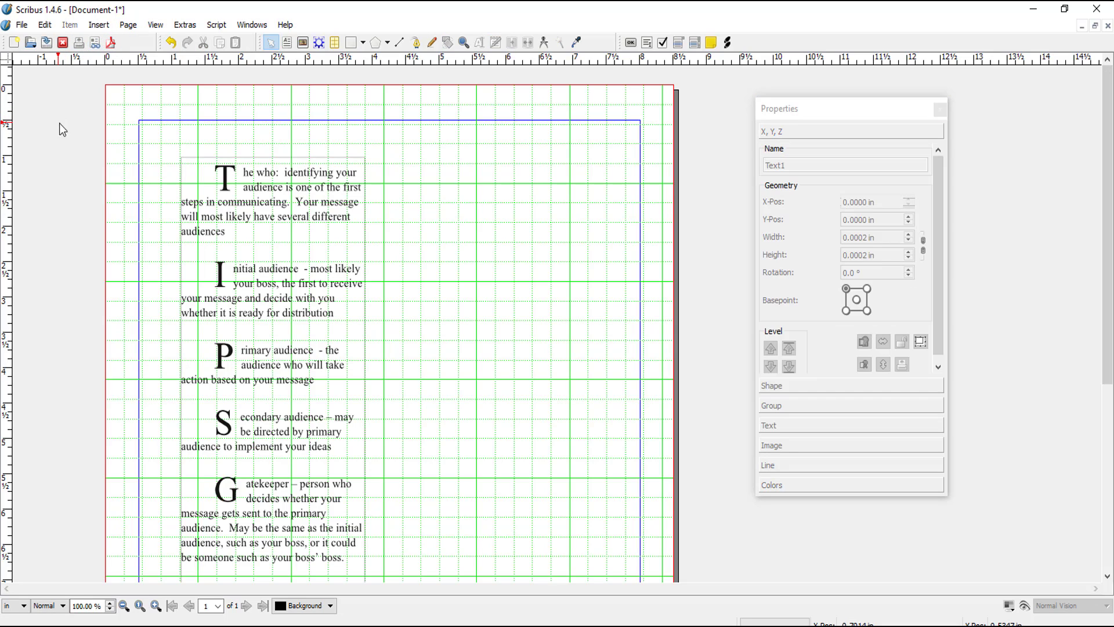
left_click(99, 26)
left_click(138, 65)
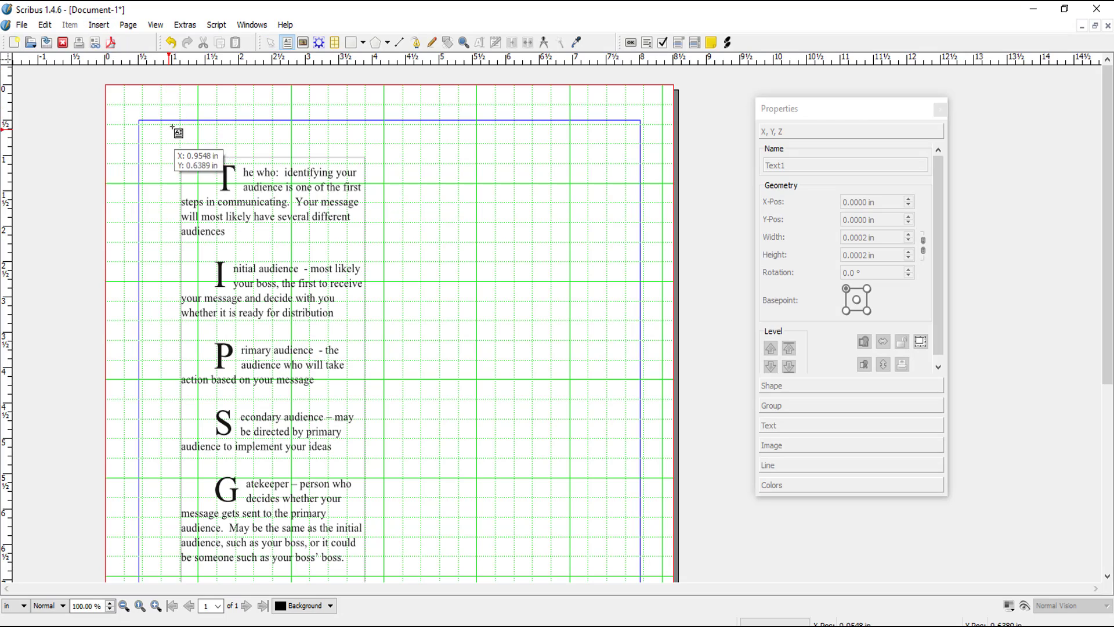
left_click_drag(174, 132, 544, 154)
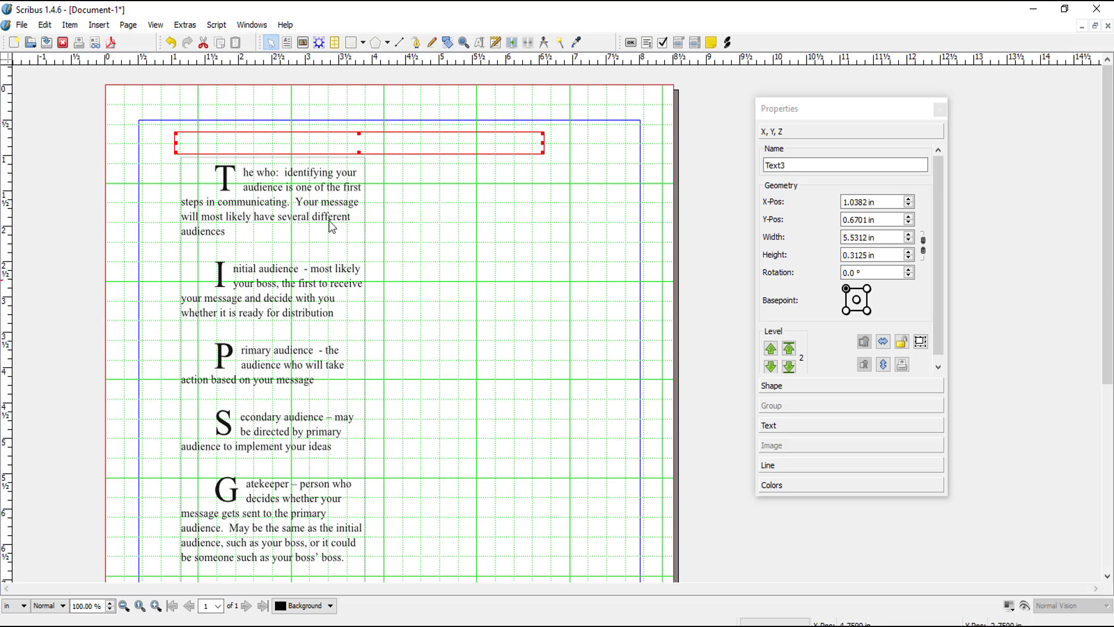
Enter the title "The Various Types of Audiences in Business Communication" in the new text frame
double_click(221, 144)
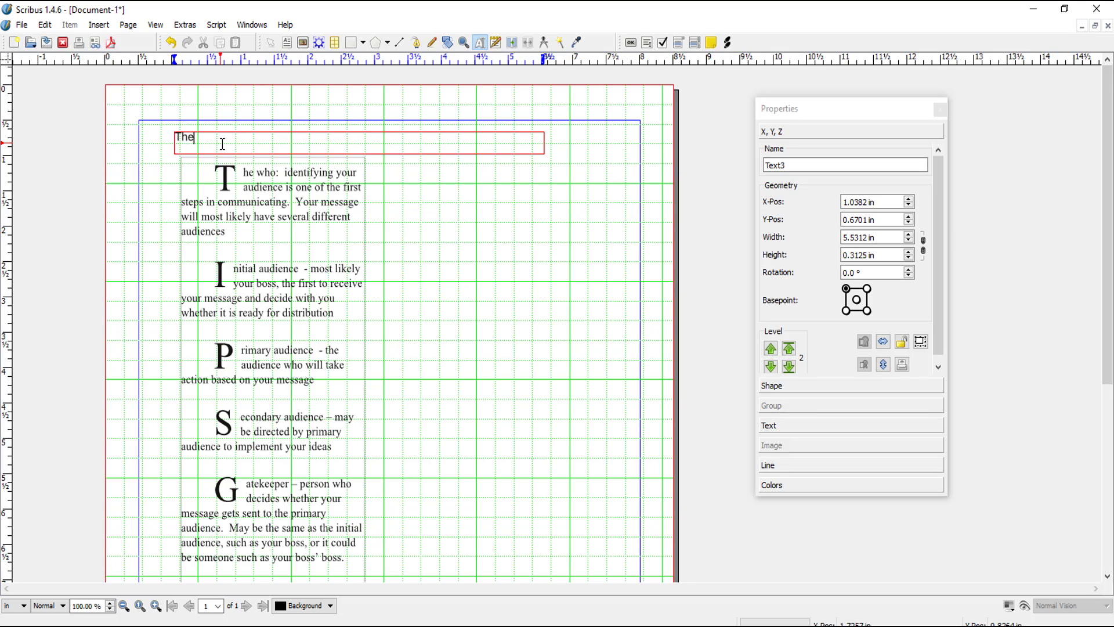
type("The Various Types of Audiences in Business Communic")
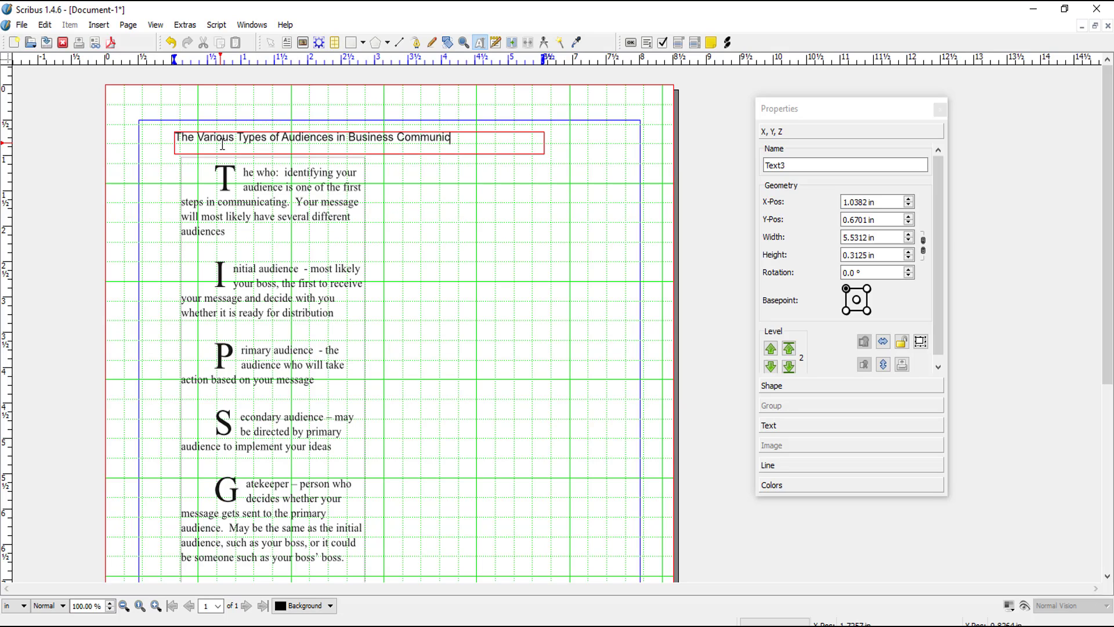
type("ion")
left_click(545, 151)
left_click(544, 149)
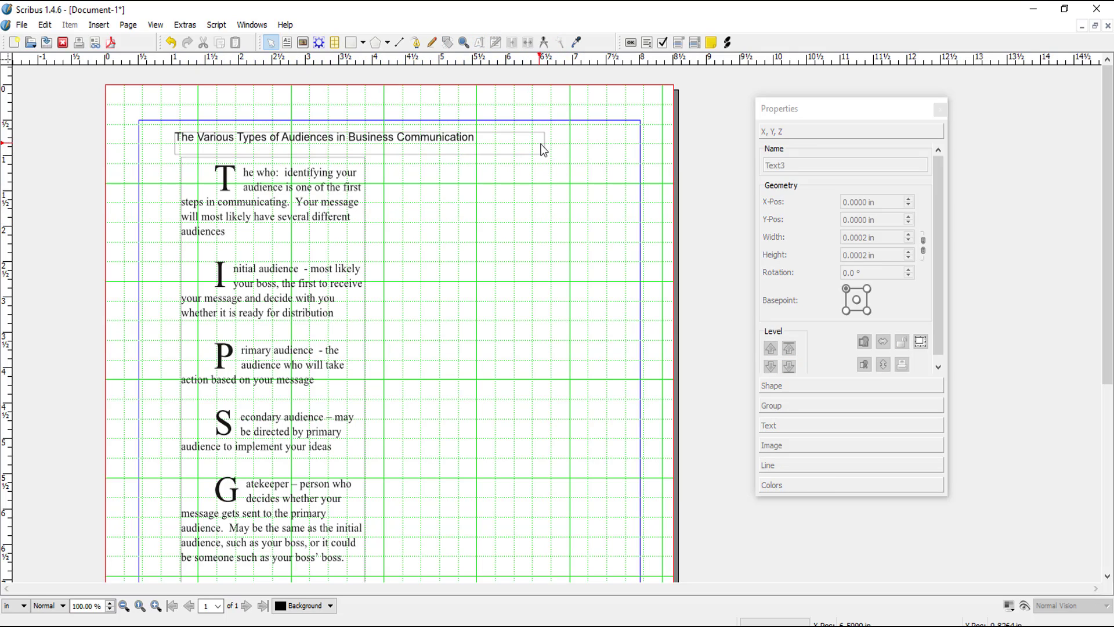
Apply the Heading 1 character style to the title text frame
left_click(542, 149)
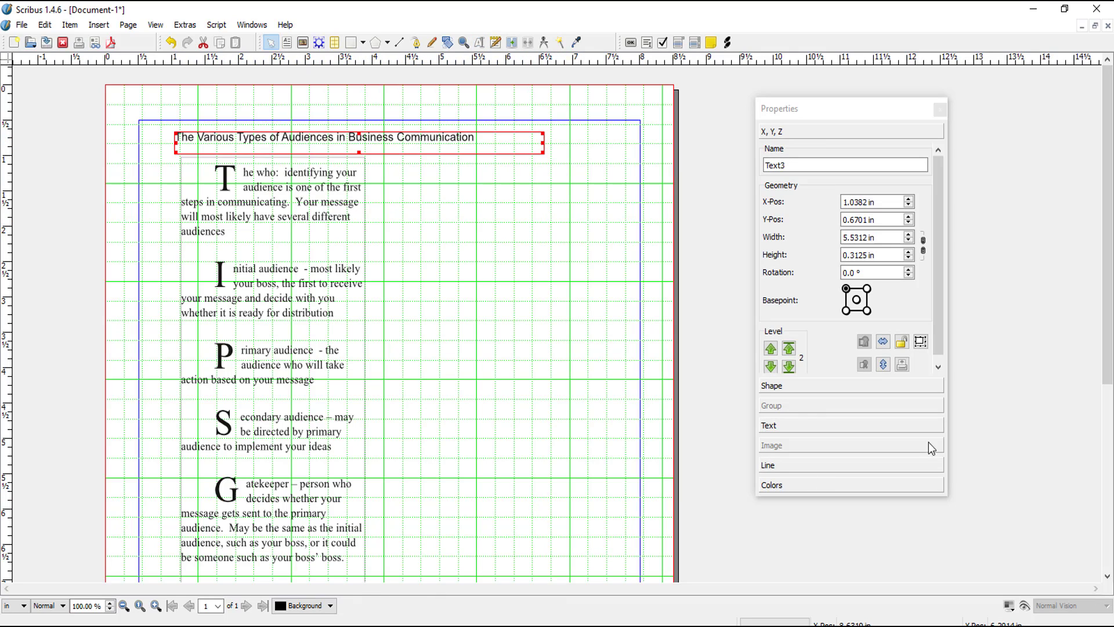
left_click(801, 425)
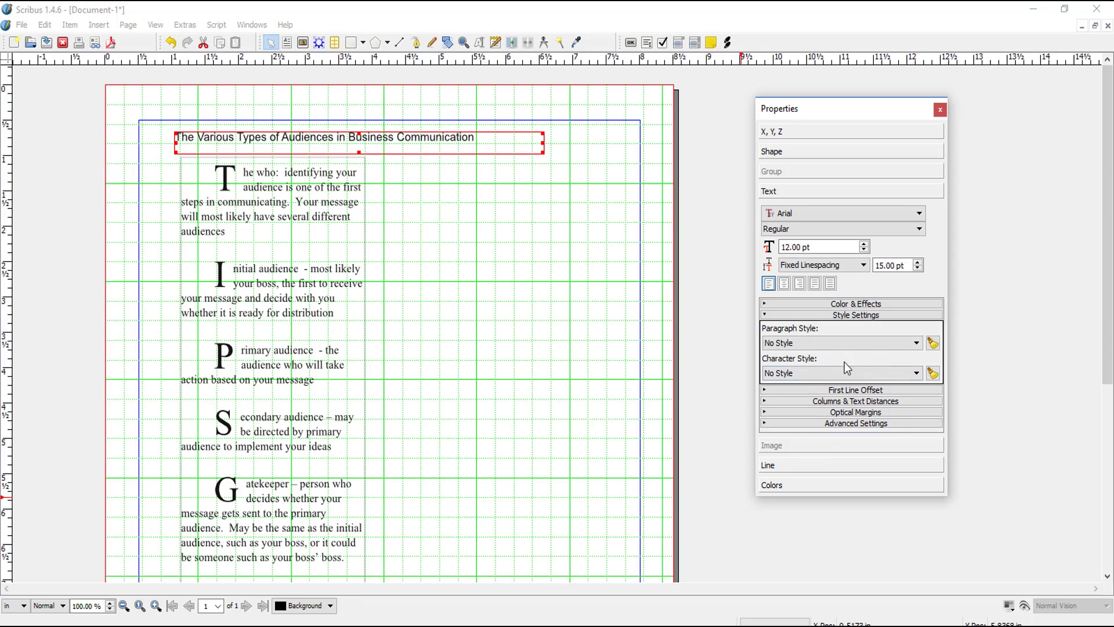
left_click(916, 373)
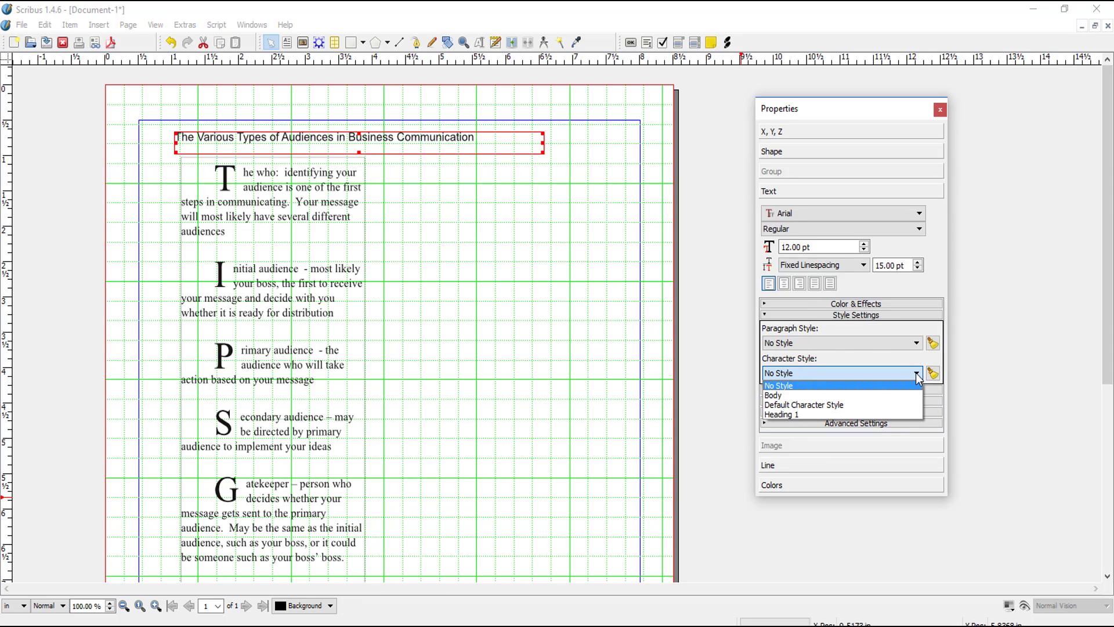
left_click(804, 414)
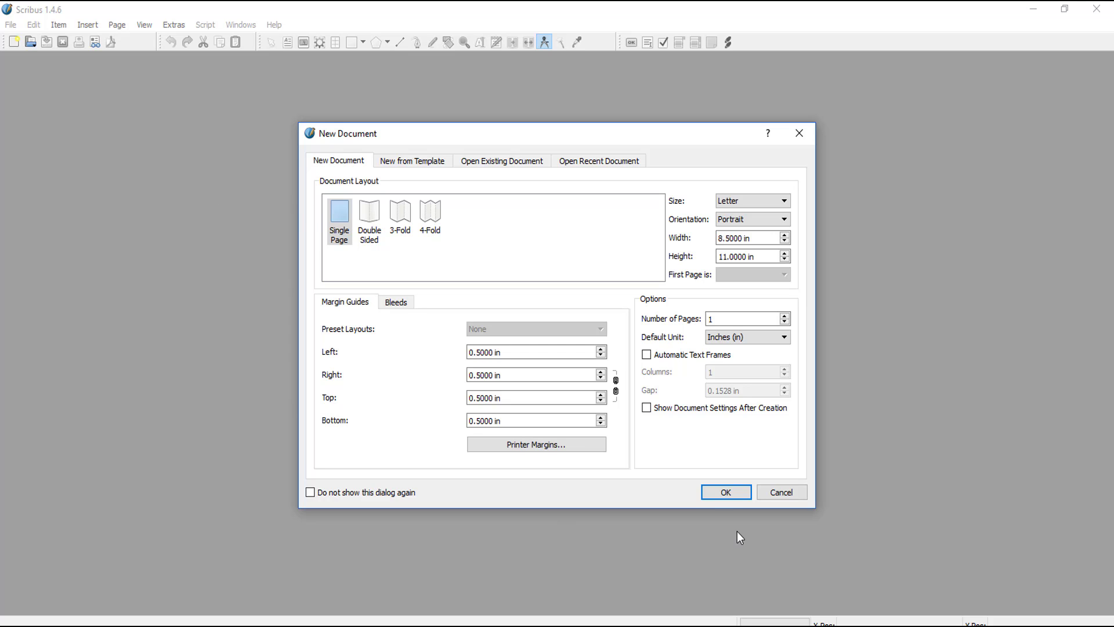
Create a new single-page Letter portrait document with 0.5 in margins and open its Style Manager
left_click(726, 491)
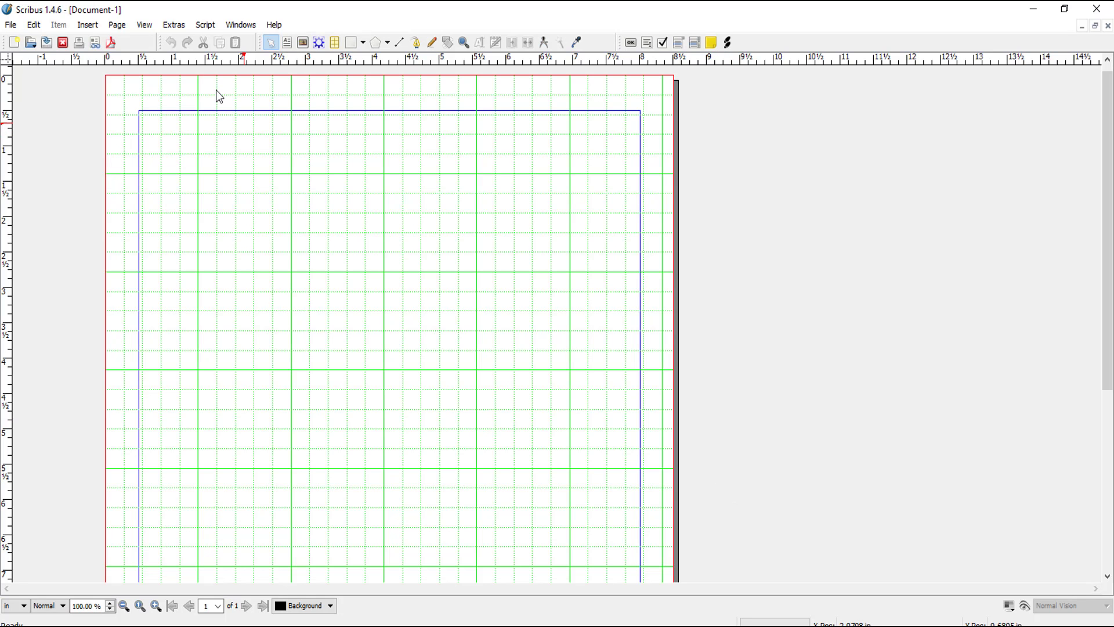
left_click(34, 25)
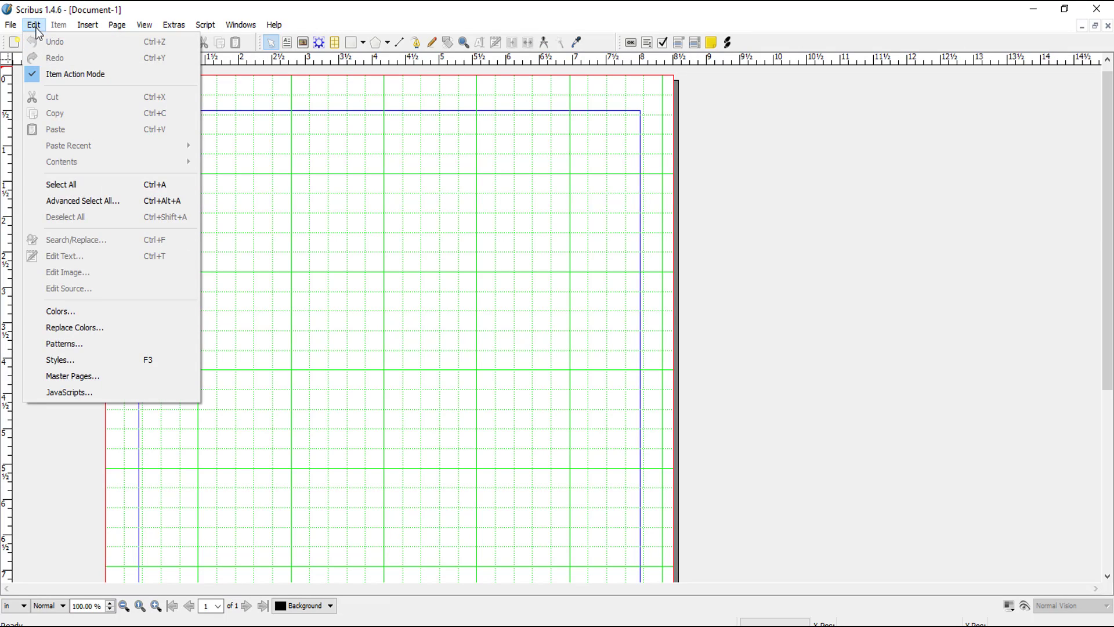
left_click(72, 362)
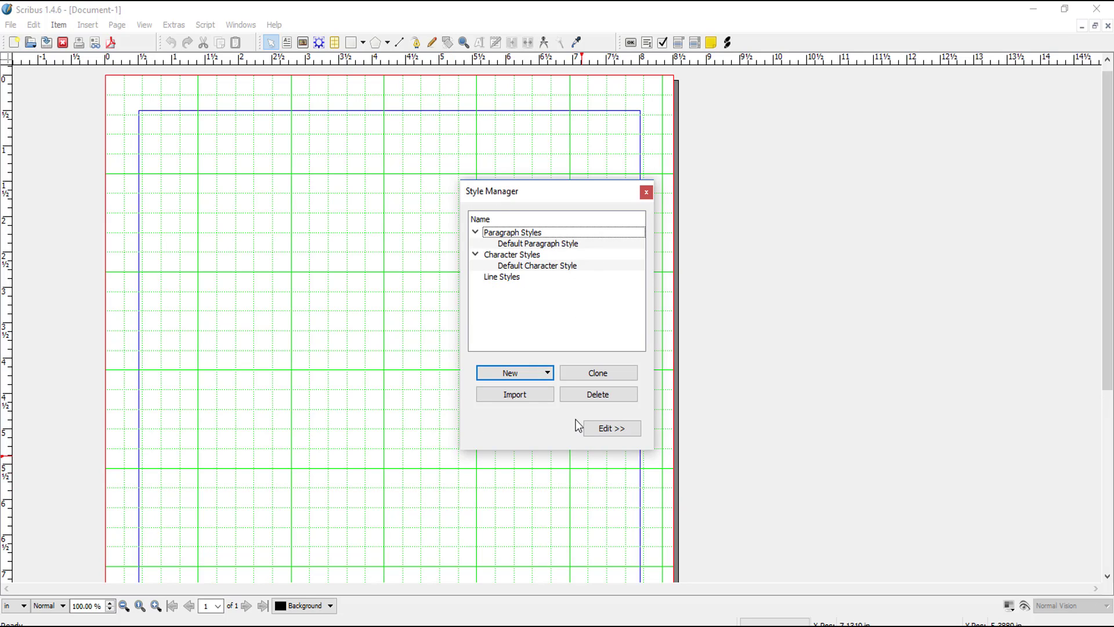
Import the Heading 1, Body and Indent Paragraph with Drop Caps styles from Working with Sytles.sla, excluding both imported default styles
left_click(515, 394)
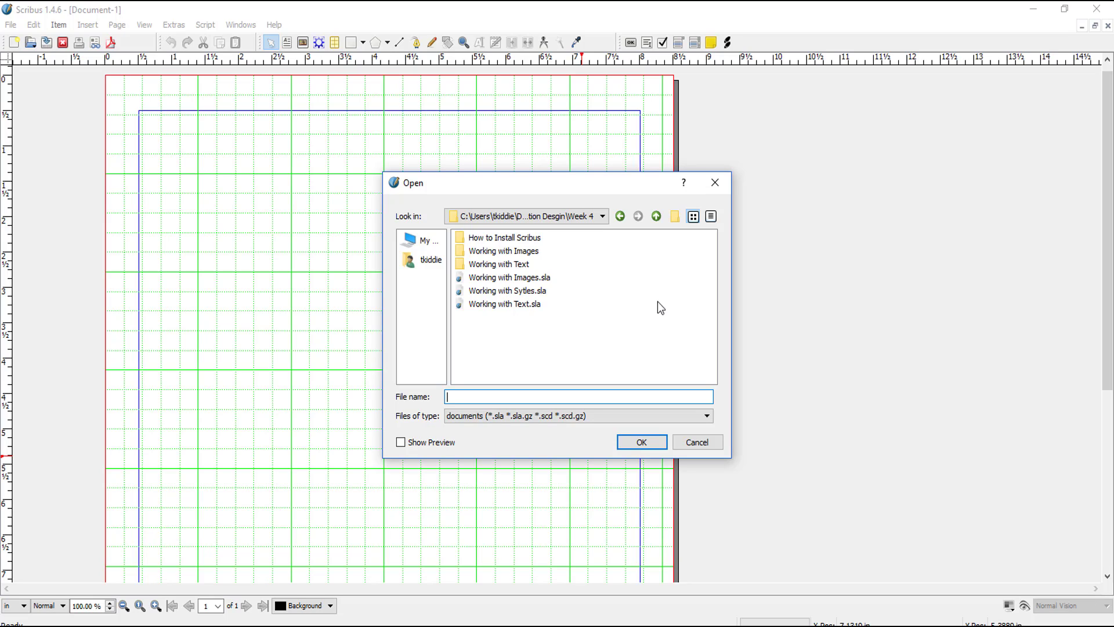
left_click(521, 291)
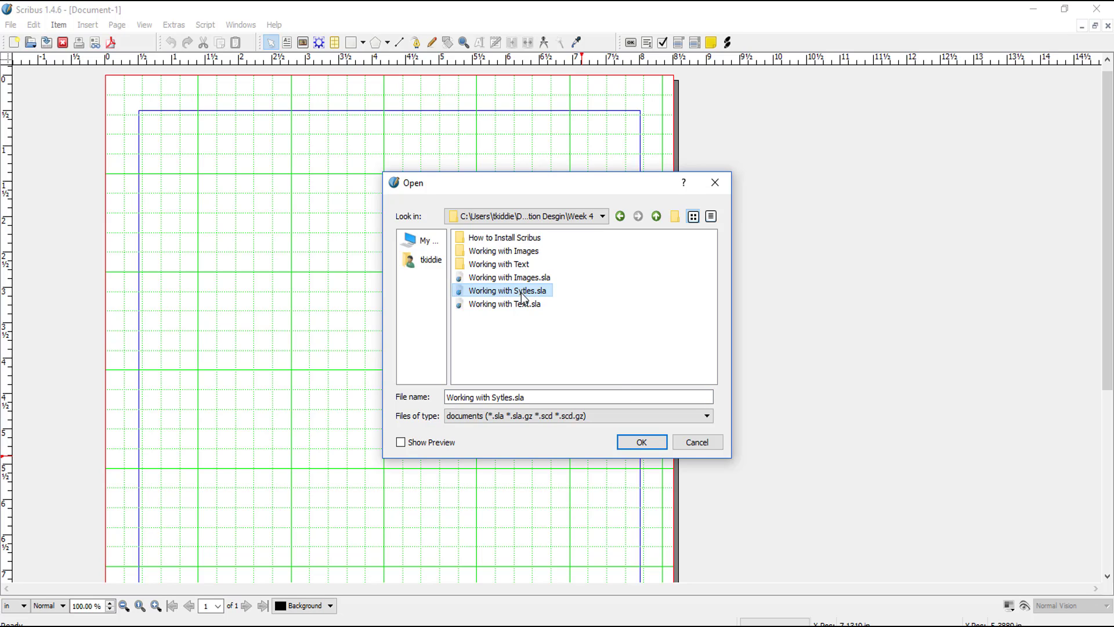
left_click(642, 442)
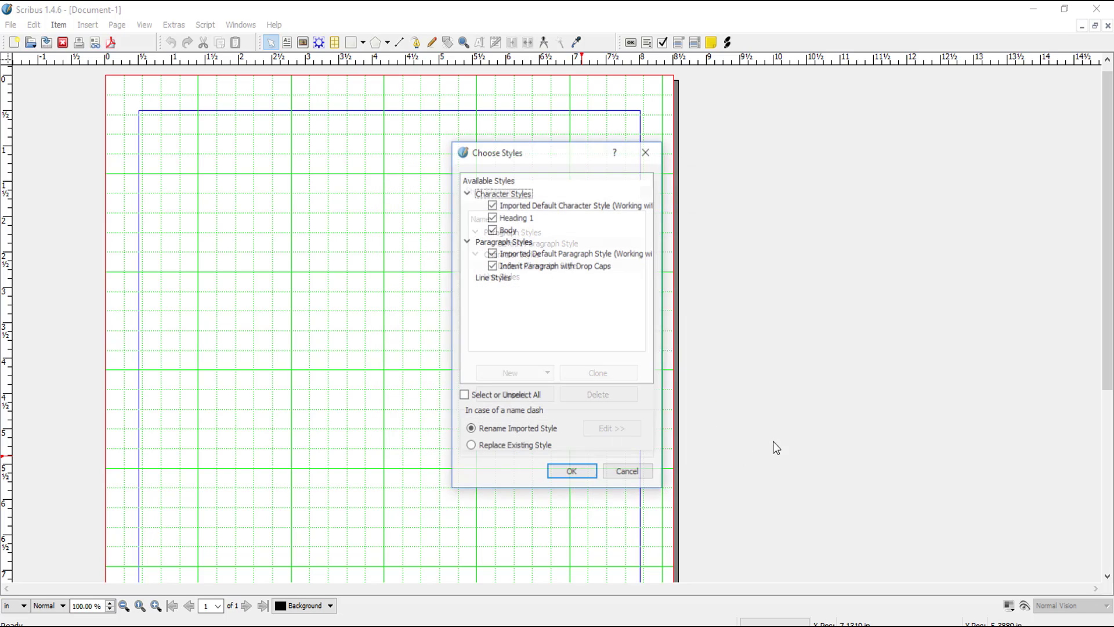
left_click(492, 205)
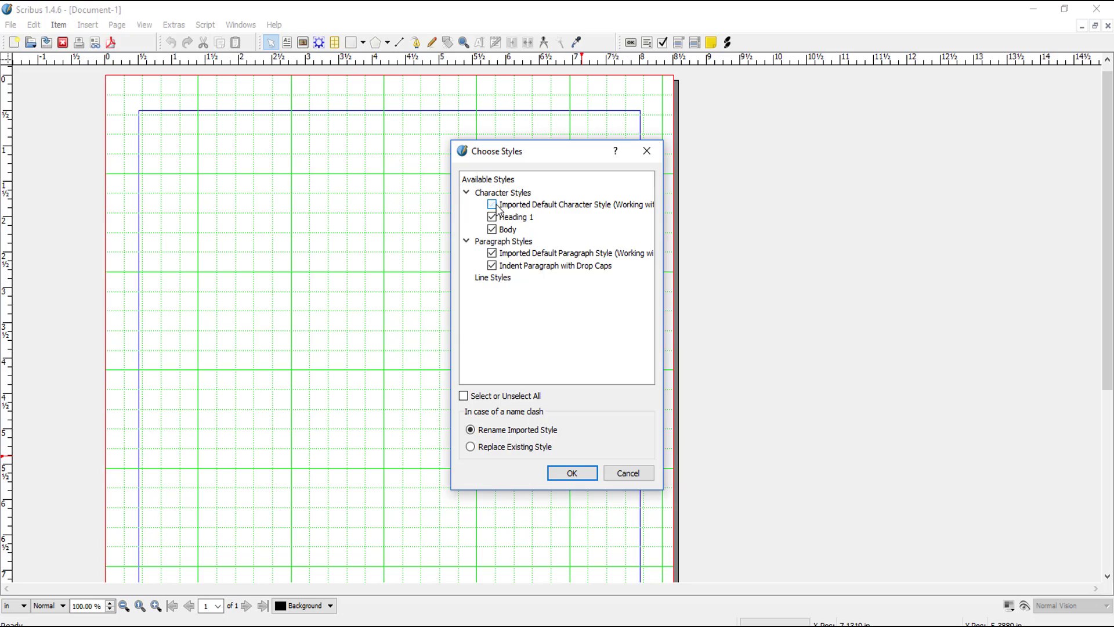
left_click(492, 253)
left_click(568, 472)
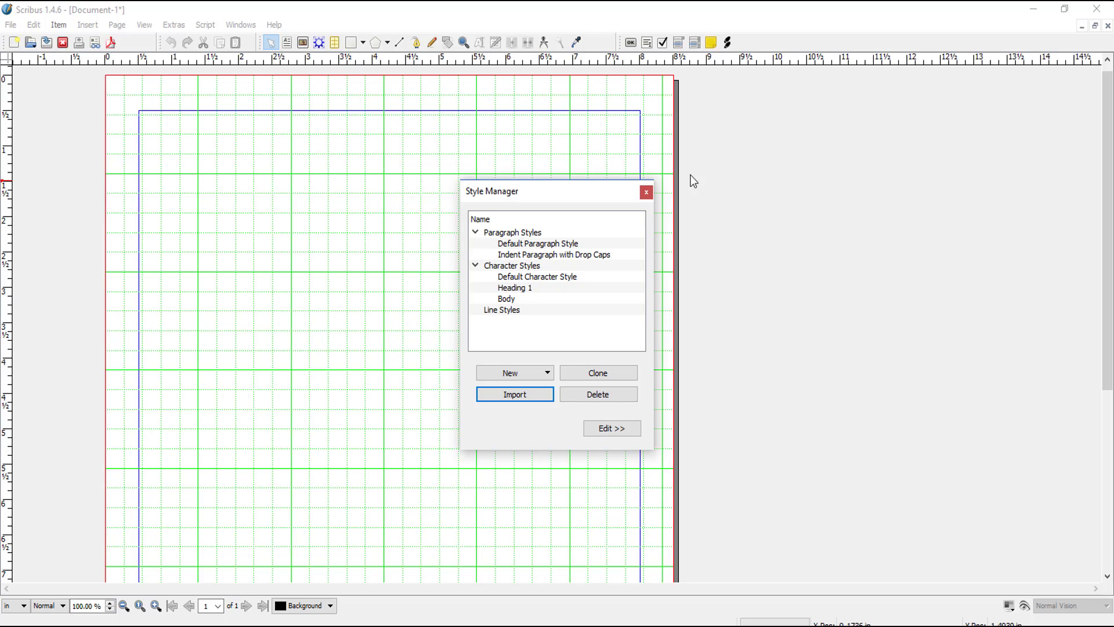
left_click(646, 193)
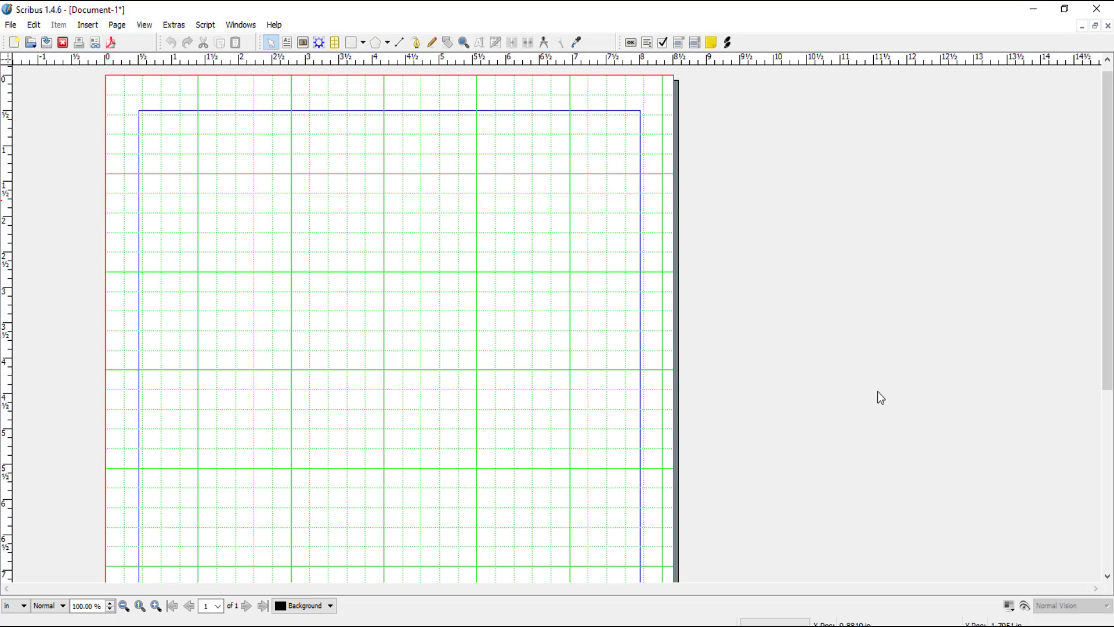
mouse_move(803, 625)
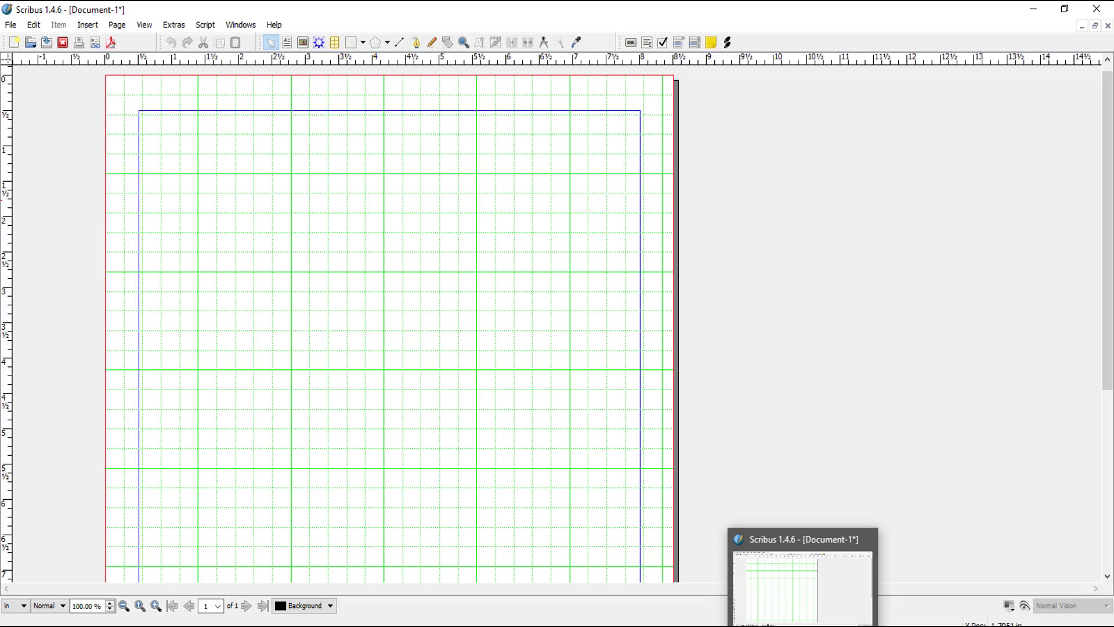